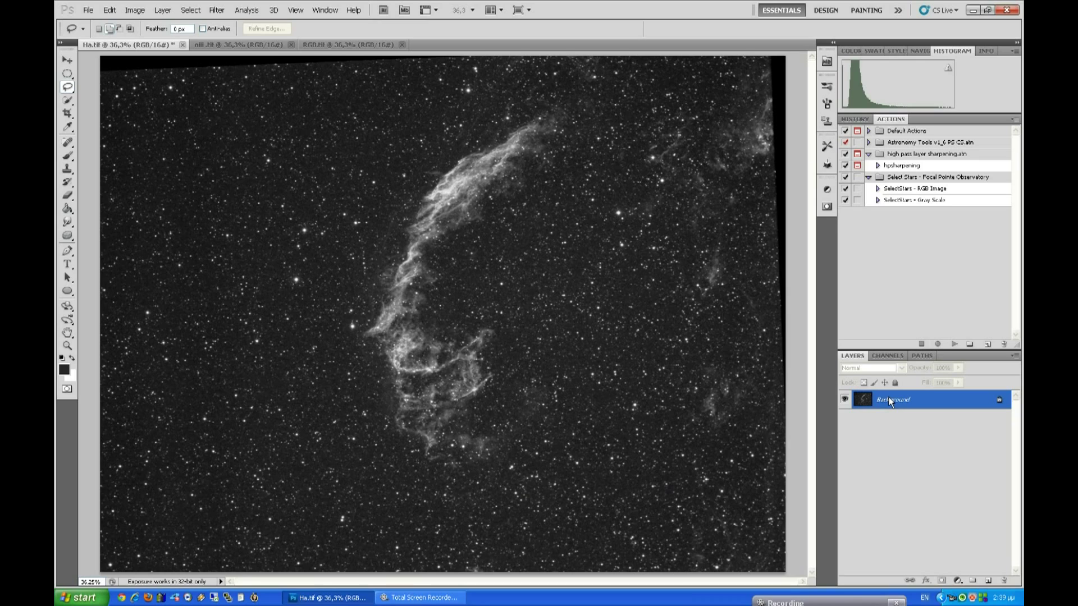
Duplicate the Background layer of Ha.tif into the RGB.tif document
right_click(888, 402)
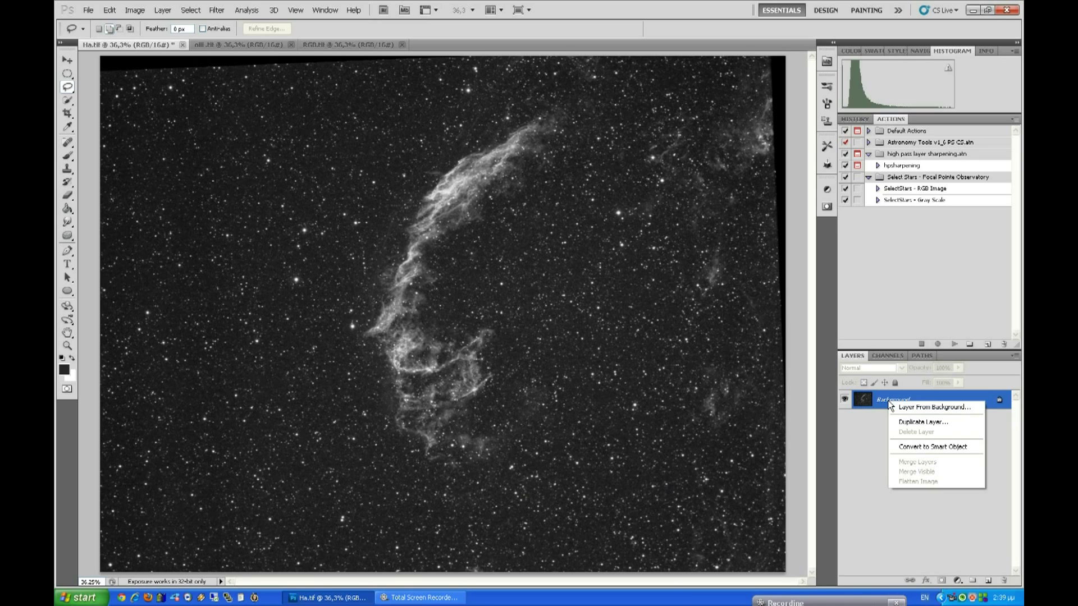
click(915, 423)
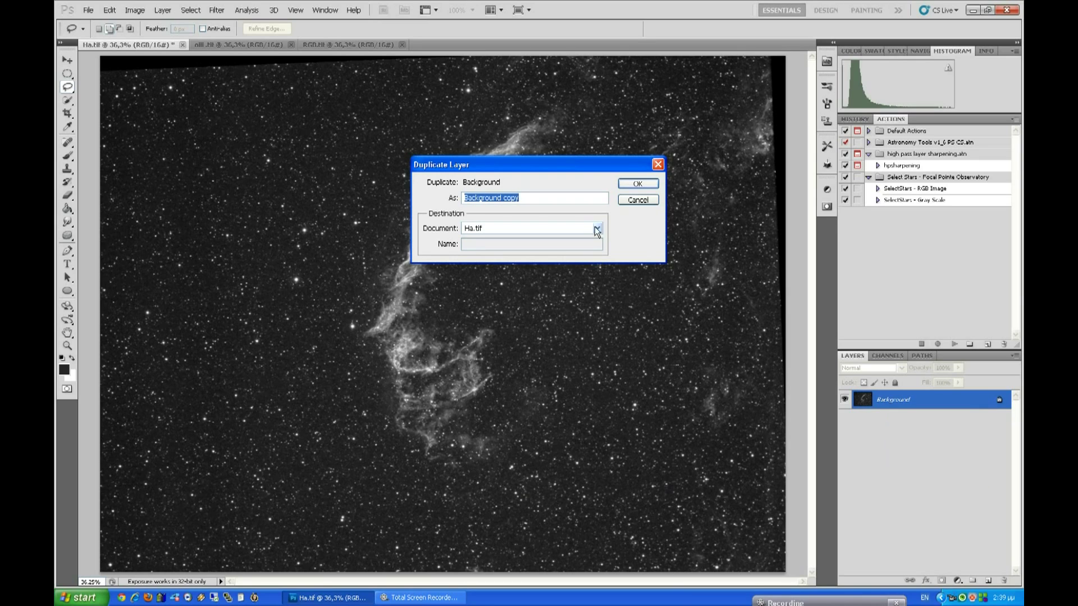
click(597, 228)
click(505, 259)
click(638, 184)
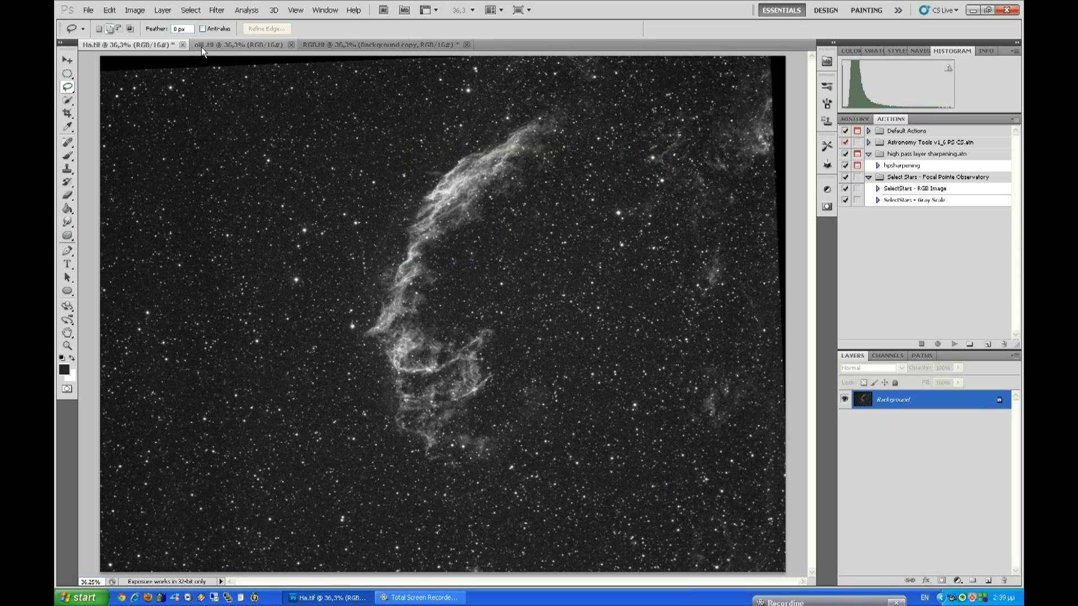
Duplicate the Background layer of the oiii .tif image into RGB.tif as Background copy 2
click(203, 50)
right_click(897, 401)
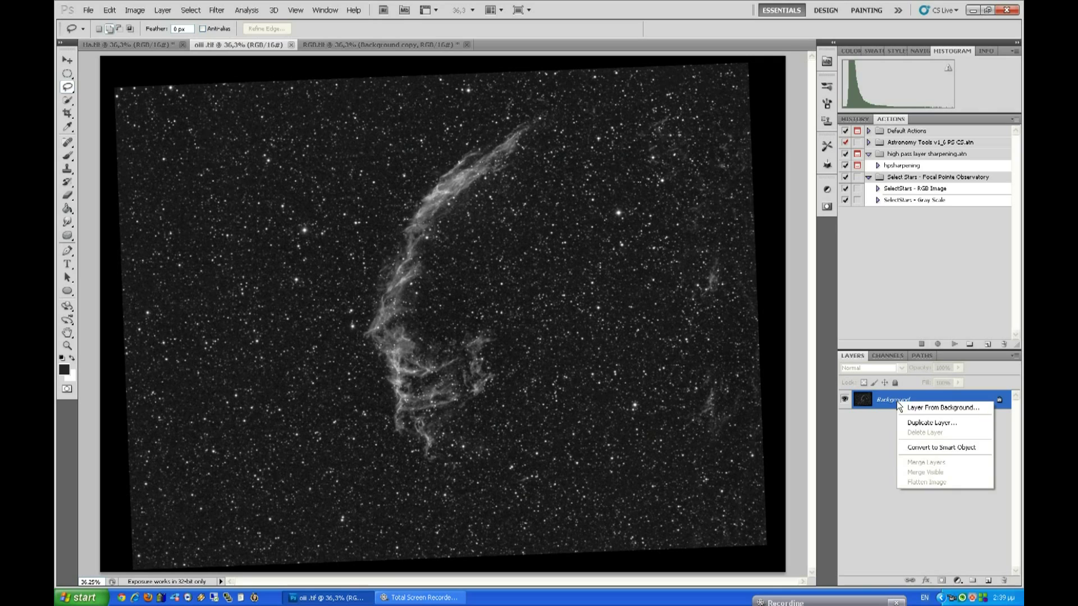
click(934, 423)
click(532, 229)
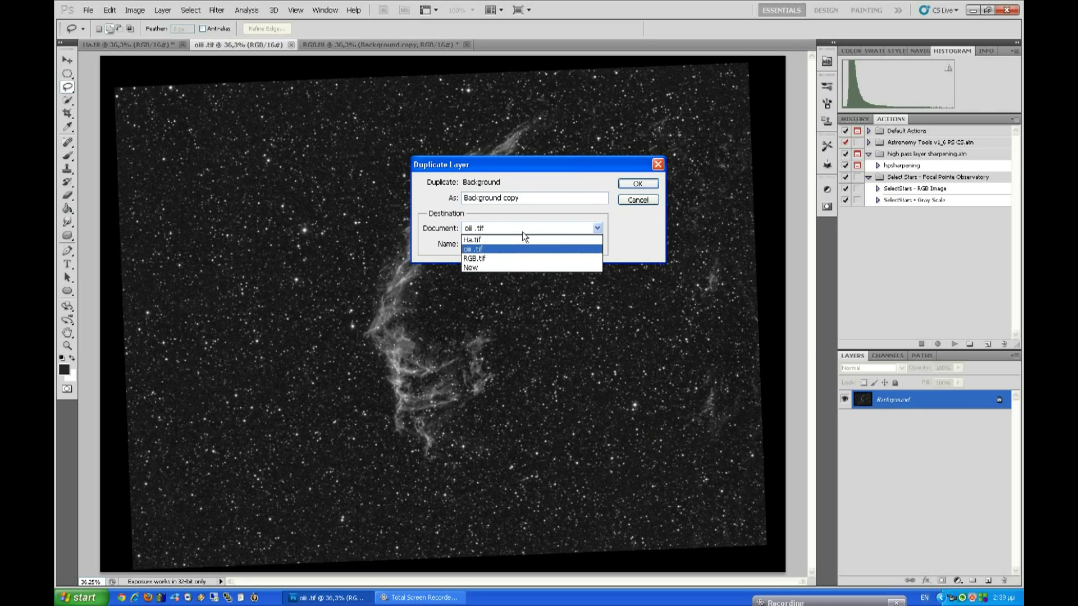
click(498, 260)
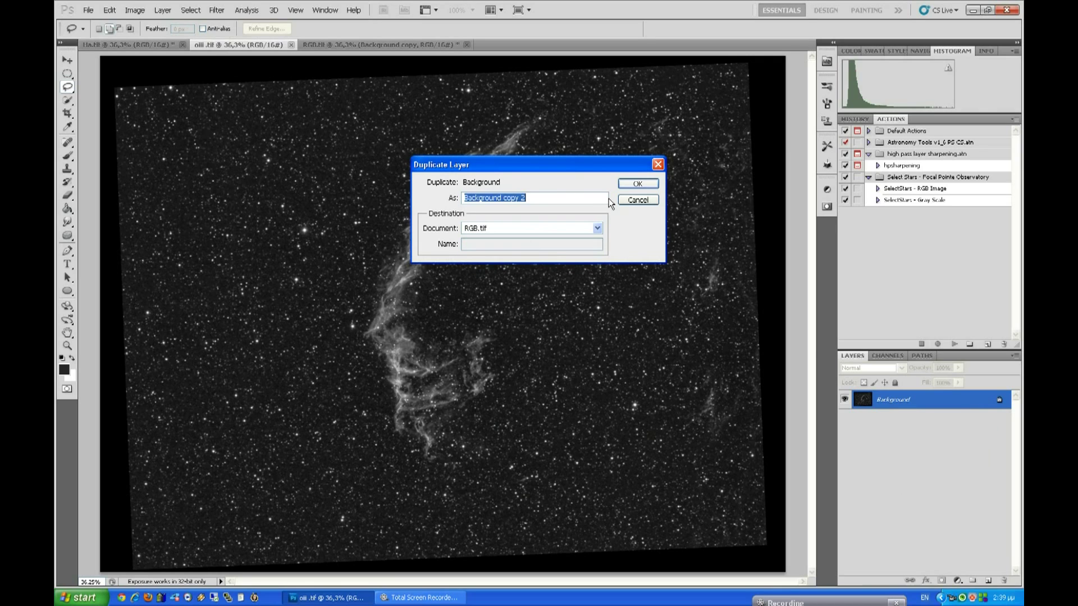
click(641, 185)
In RGB.tif, hide and reshow the two copied layers to inspect the images beneath them
click(317, 48)
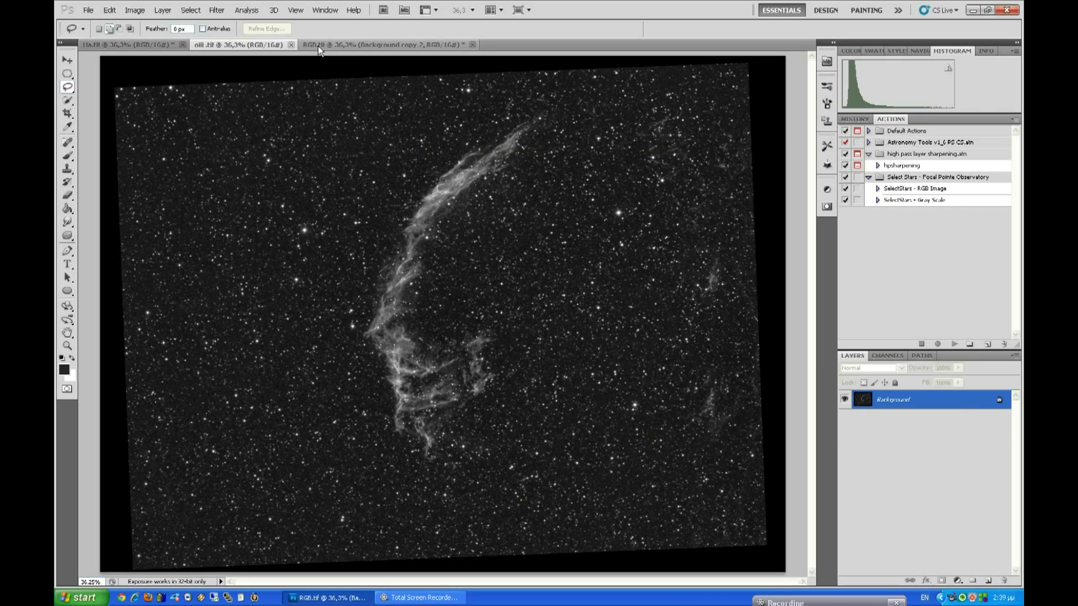
click(845, 399)
click(845, 418)
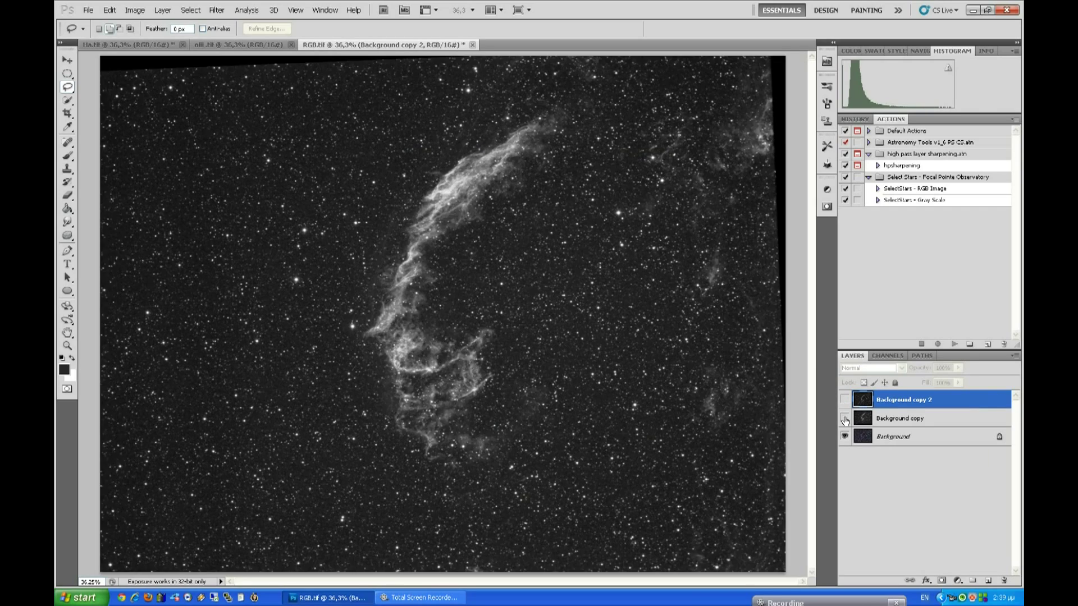
click(845, 419)
click(845, 400)
Close the oiii .tif and Ha.tif documents without saving changes
click(277, 49)
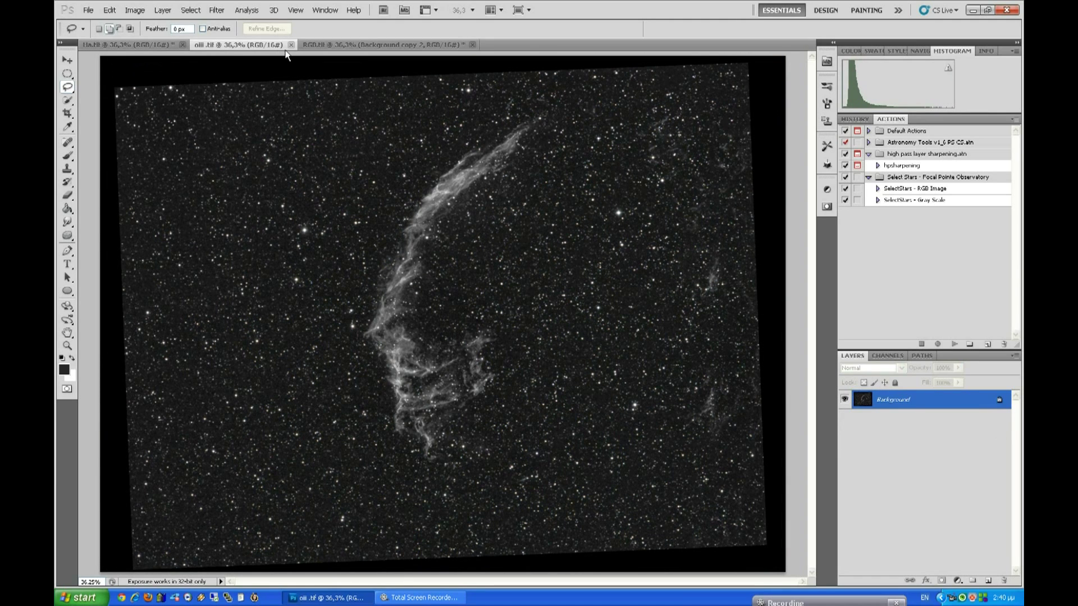
click(291, 45)
click(169, 44)
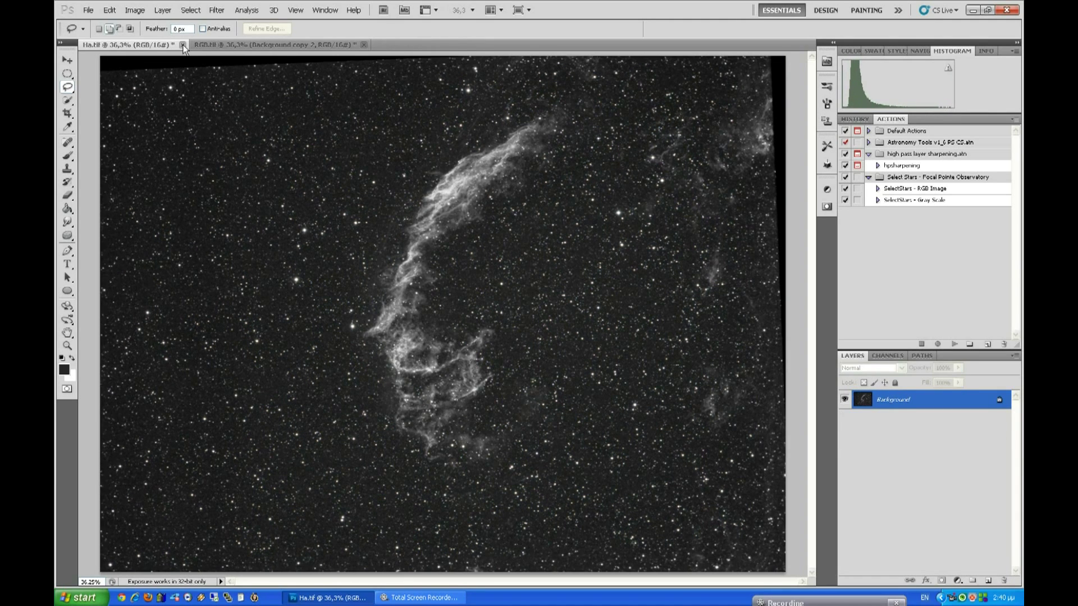
click(183, 45)
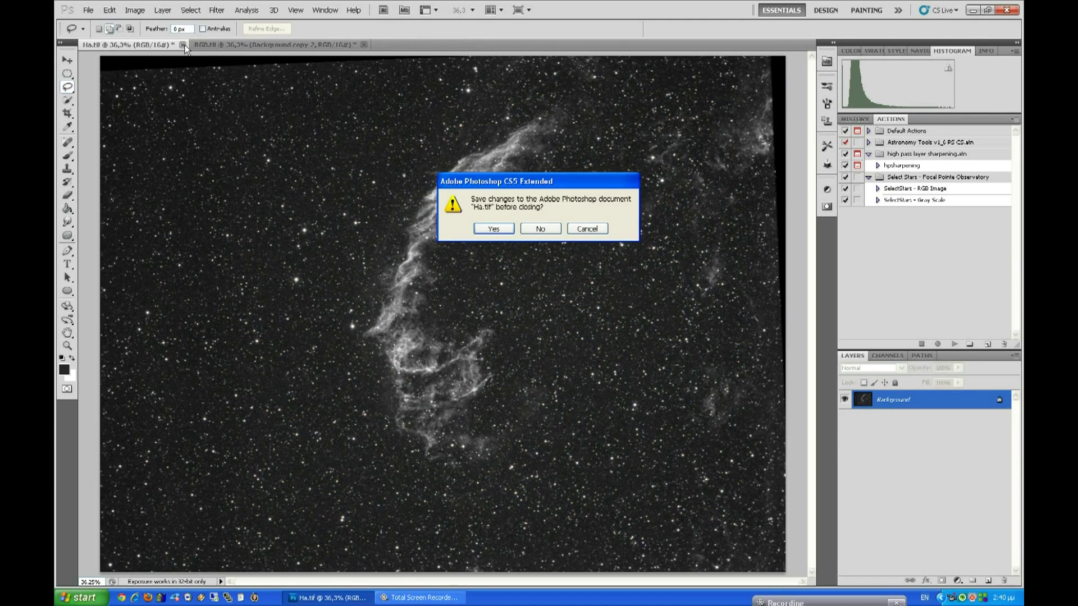
click(541, 229)
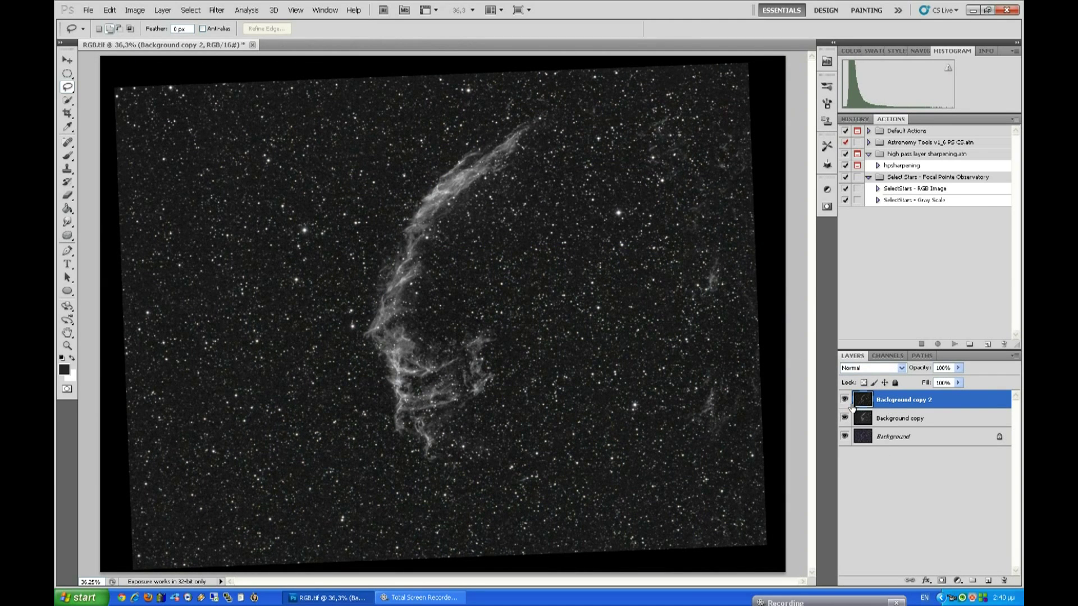
Save the layered RGB document as haoiiiRGB.psd in Photoshop format
click(85, 10)
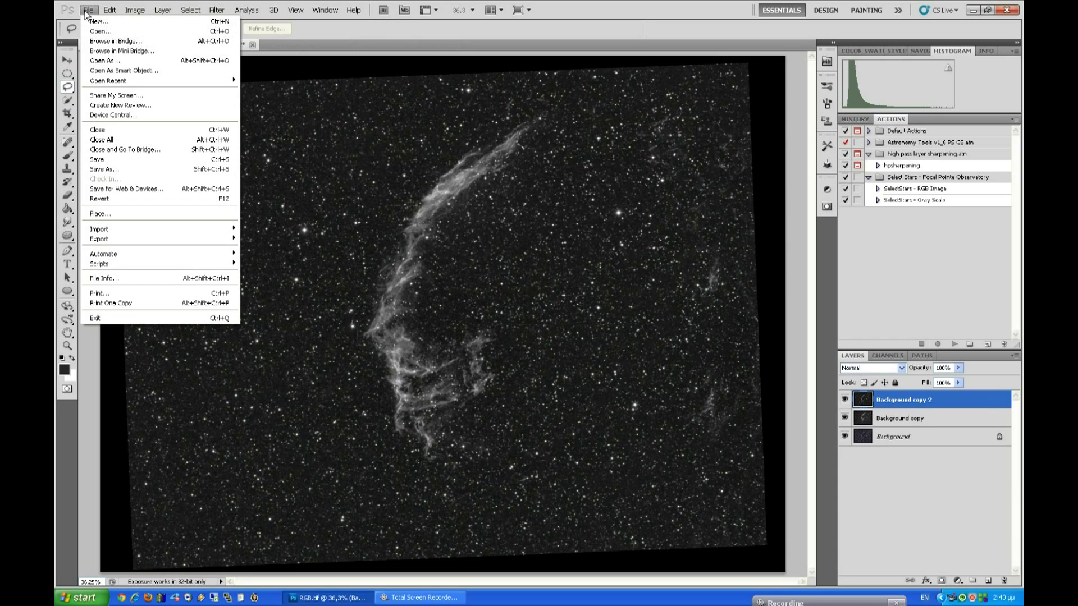
click(130, 170)
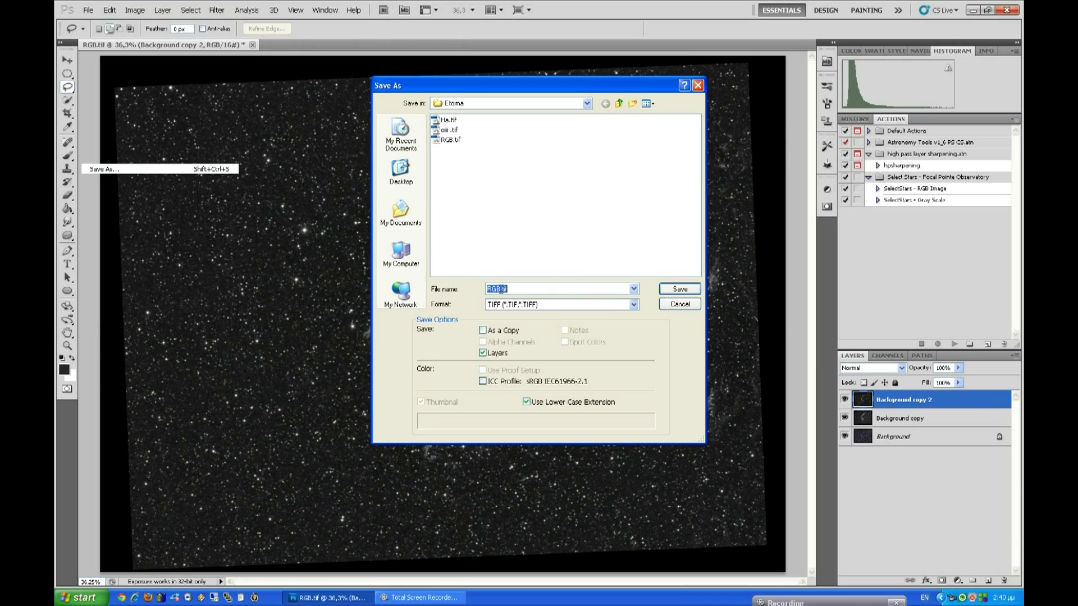
click(486, 288)
text(haoii)
click(570, 306)
click(556, 314)
click(678, 288)
click(654, 191)
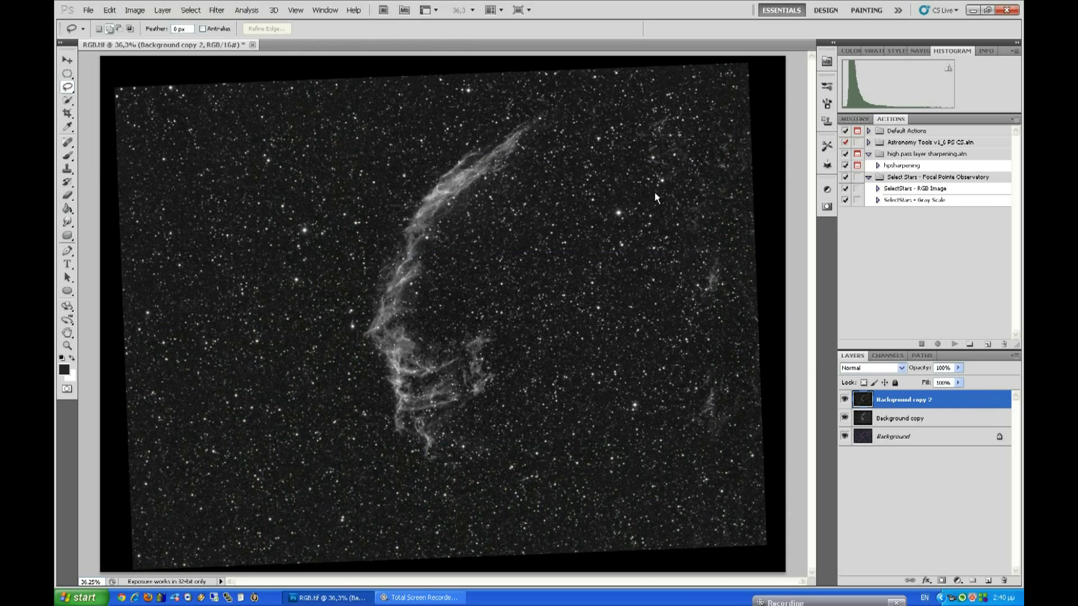
Show only the Background copy layer and rename it Ha
click(844, 418)
click(845, 436)
alt+click(844, 419)
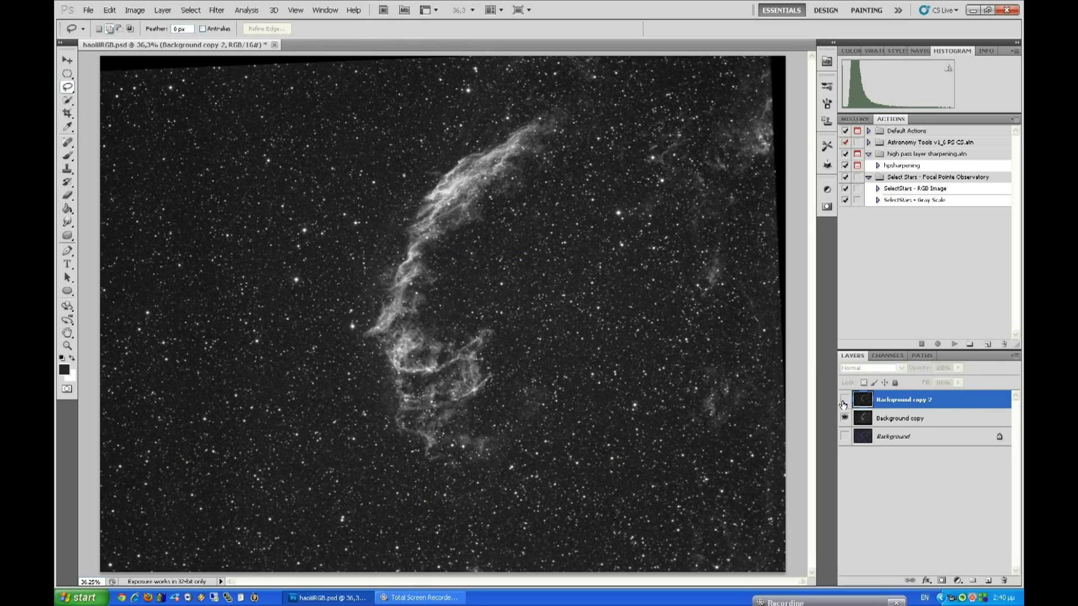
double_click(881, 419)
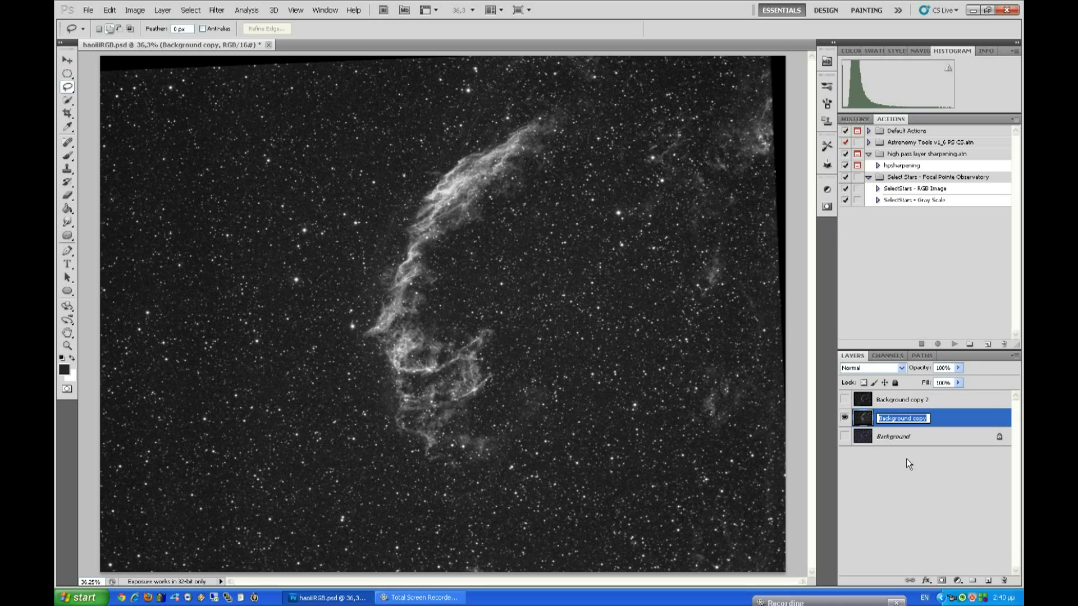
text(Ha)
key(Return)
Show the Background copy 2 layer and rename it Oiii
click(844, 400)
click(886, 406)
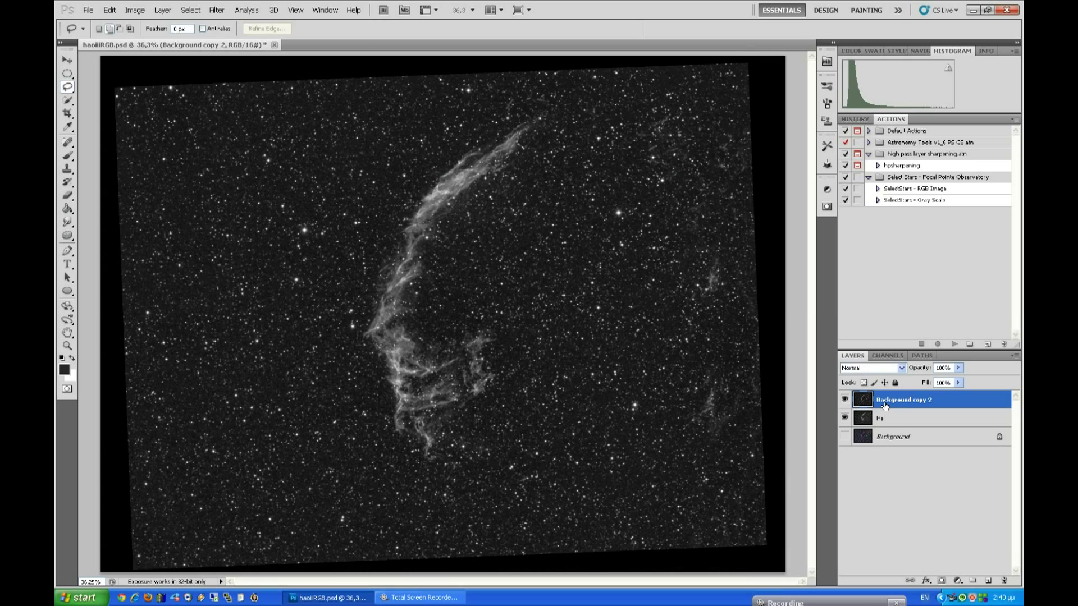
double_click(885, 405)
key(Escape)
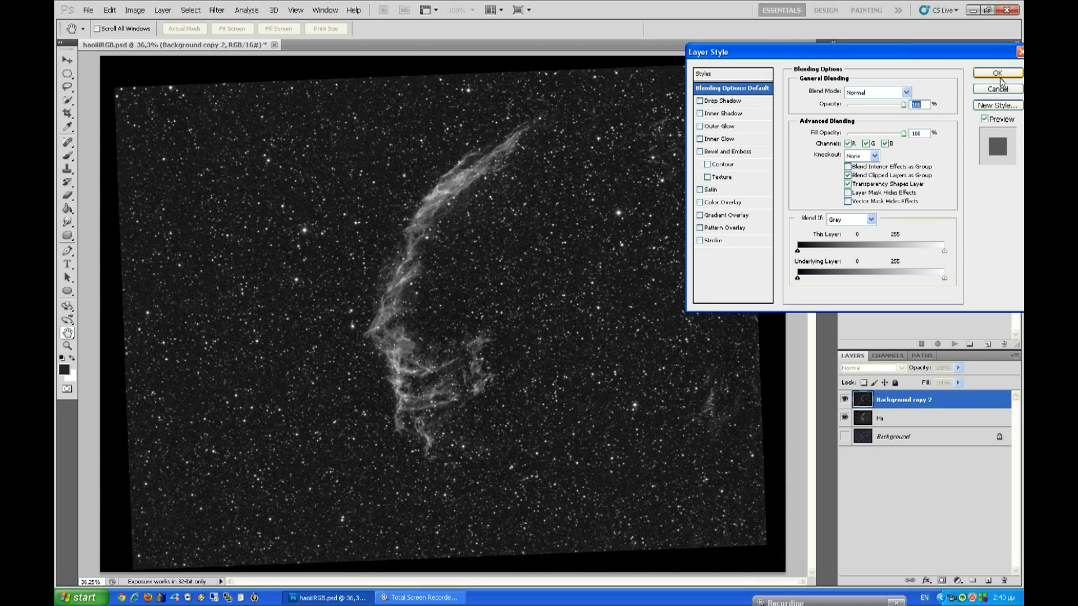
double_click(888, 405)
text(OIii)
key(Return)
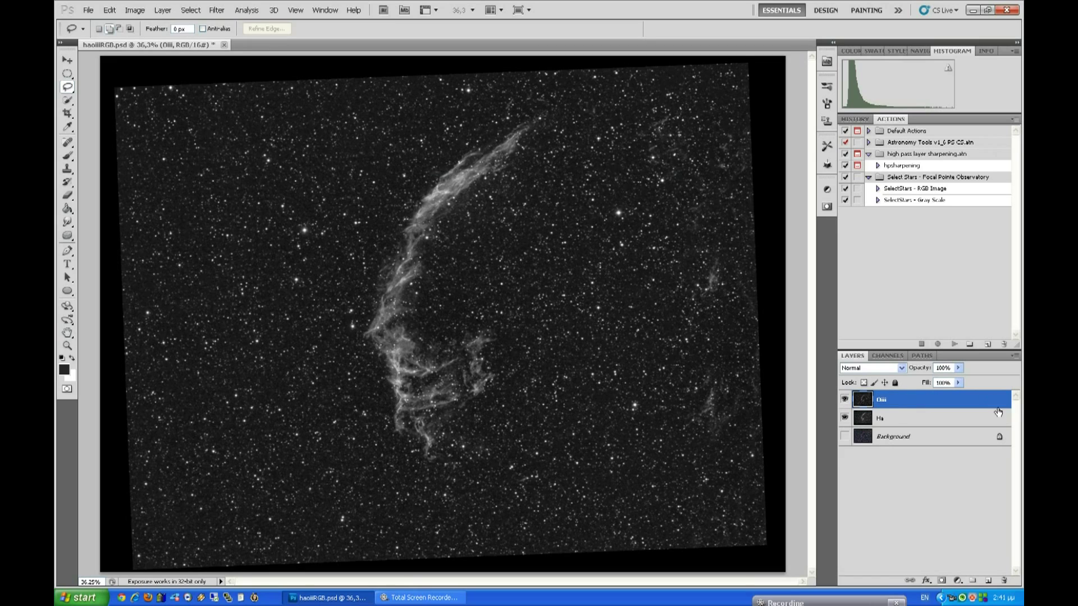
Convert the locked Background into a regular layer named Rgb
double_click(874, 439)
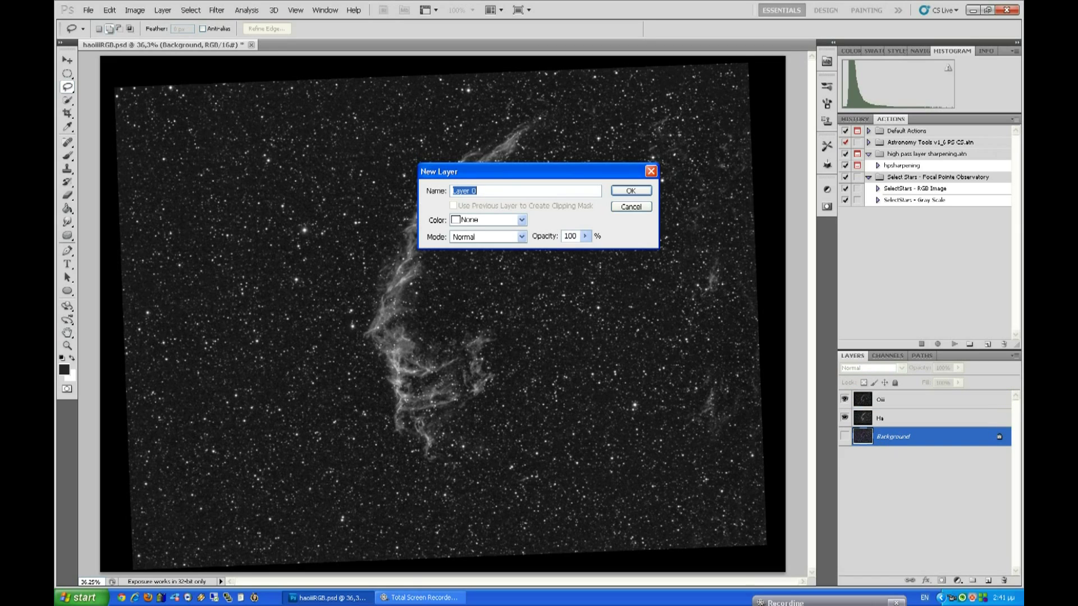
text(Rgb)
key(Return)
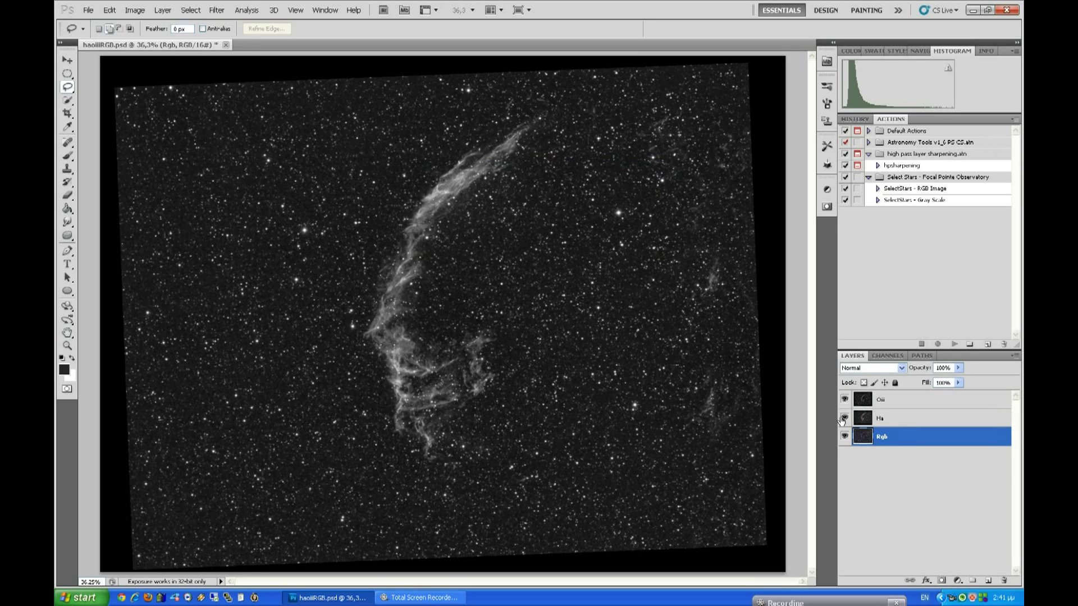
Create two layer groups above the Rgb layer, naming the lower one rgb and the upper one Luminance
click(973, 582)
click(973, 582)
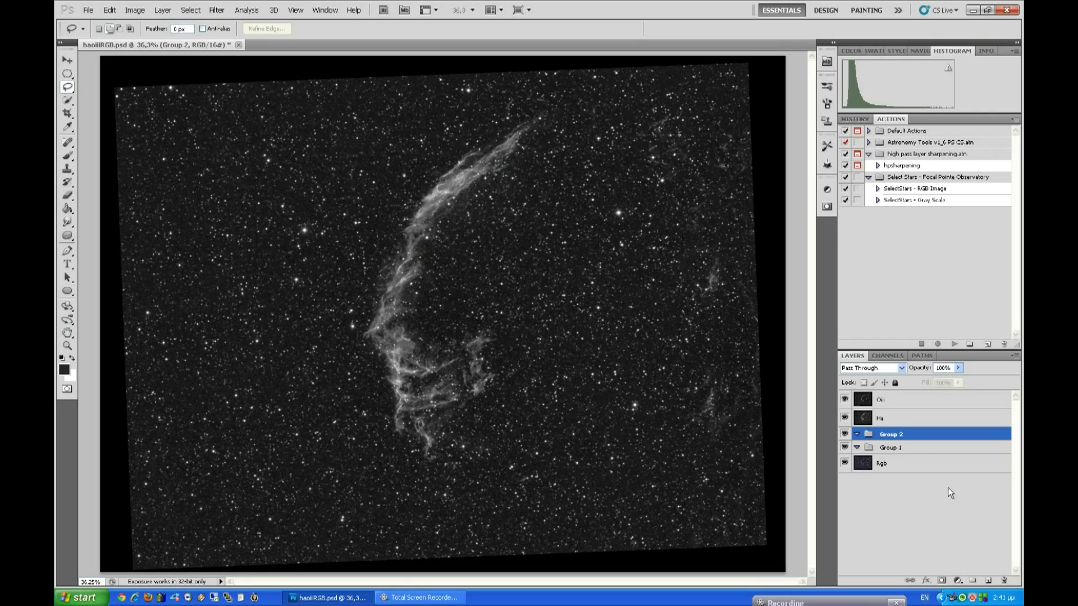
double_click(885, 449)
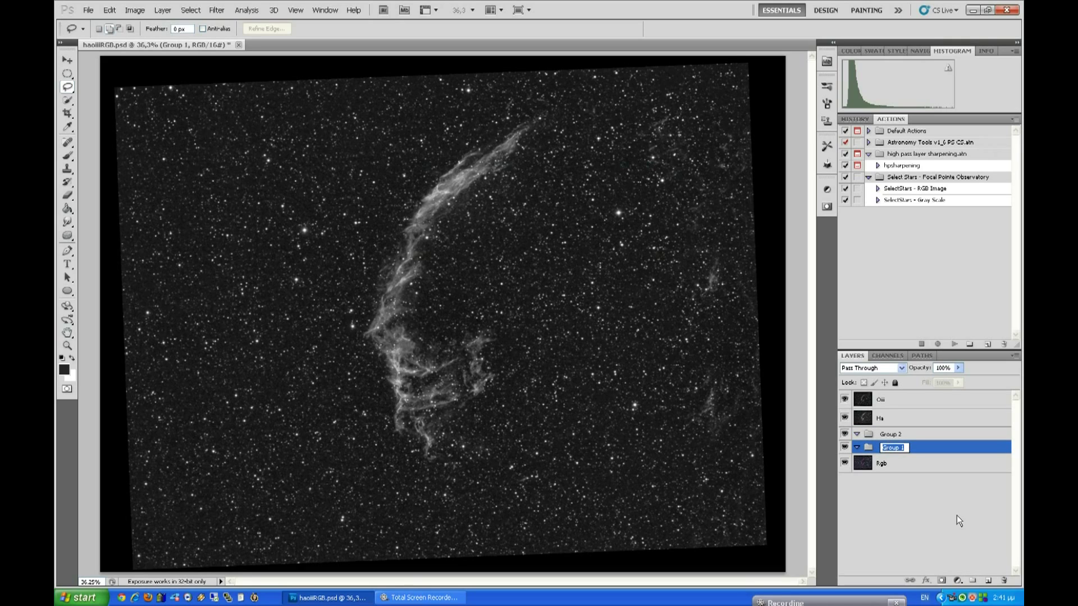
text(rgb)
key(Return)
double_click(891, 435)
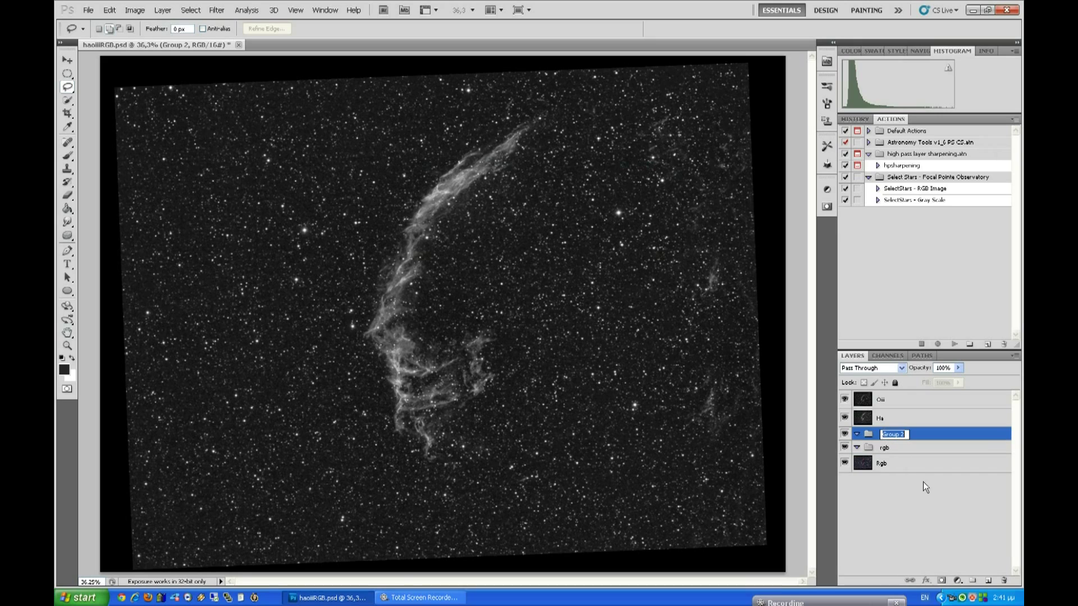
text(Luminance)
key(Return)
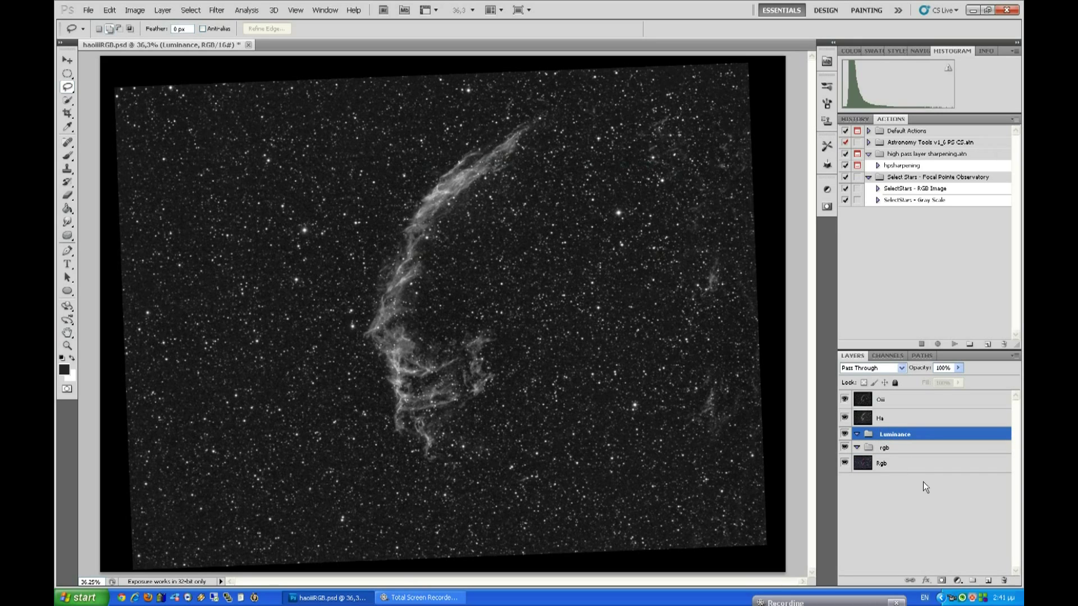
Set the rgb group's blend mode to Color and the Luminance group's blend mode to Luminosity
click(887, 449)
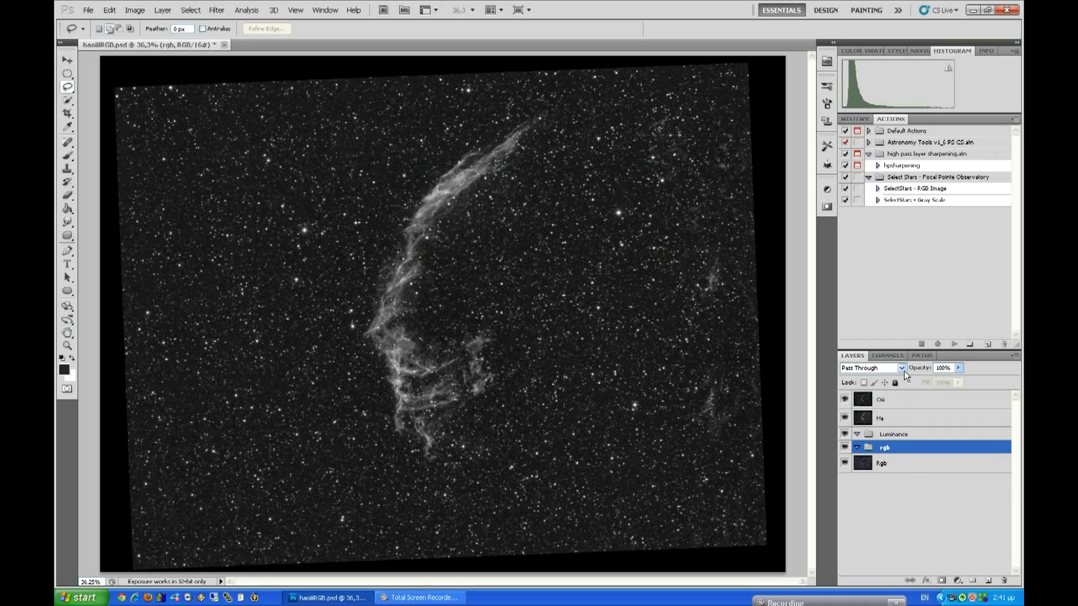
click(901, 369)
click(885, 347)
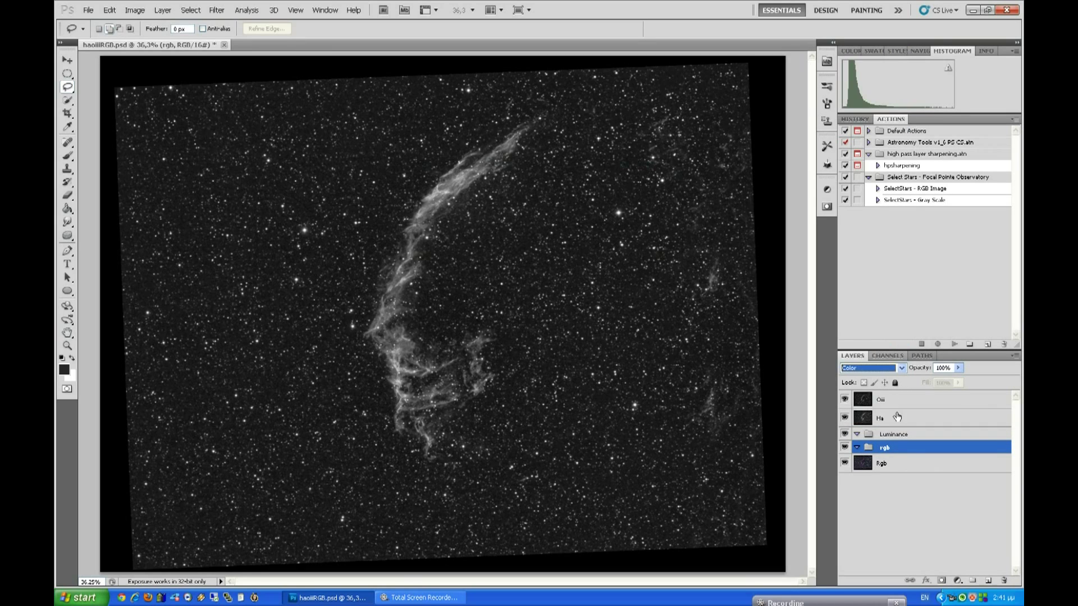
click(896, 435)
click(901, 369)
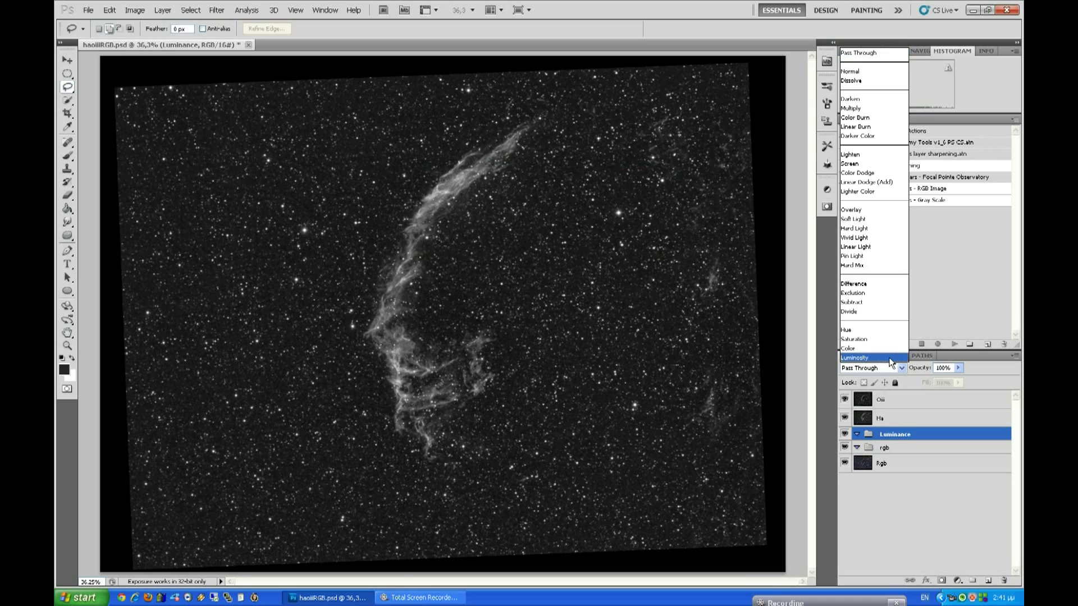
click(889, 359)
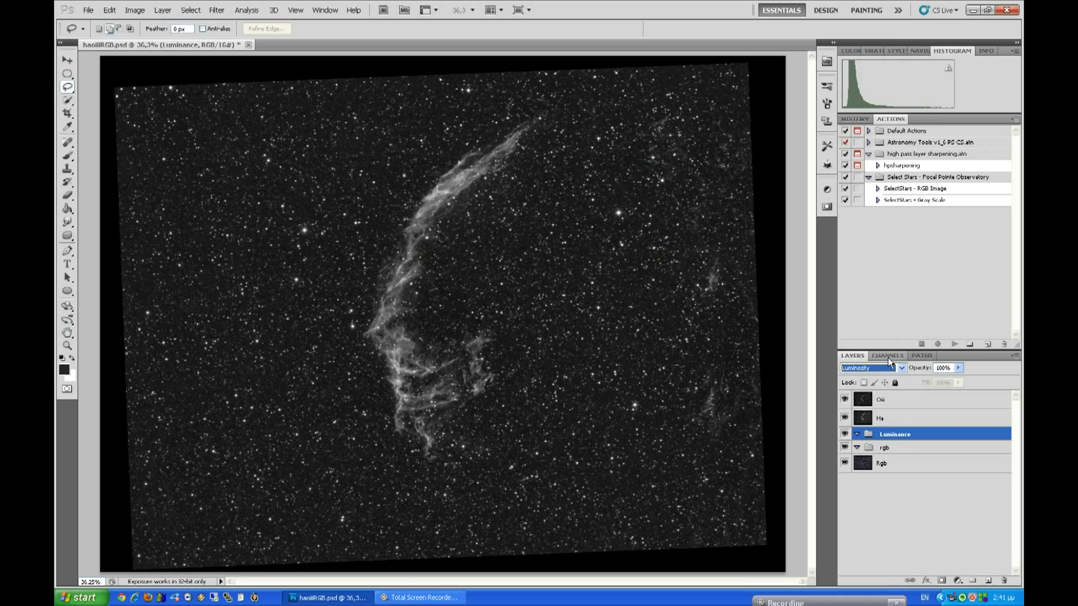
click(907, 503)
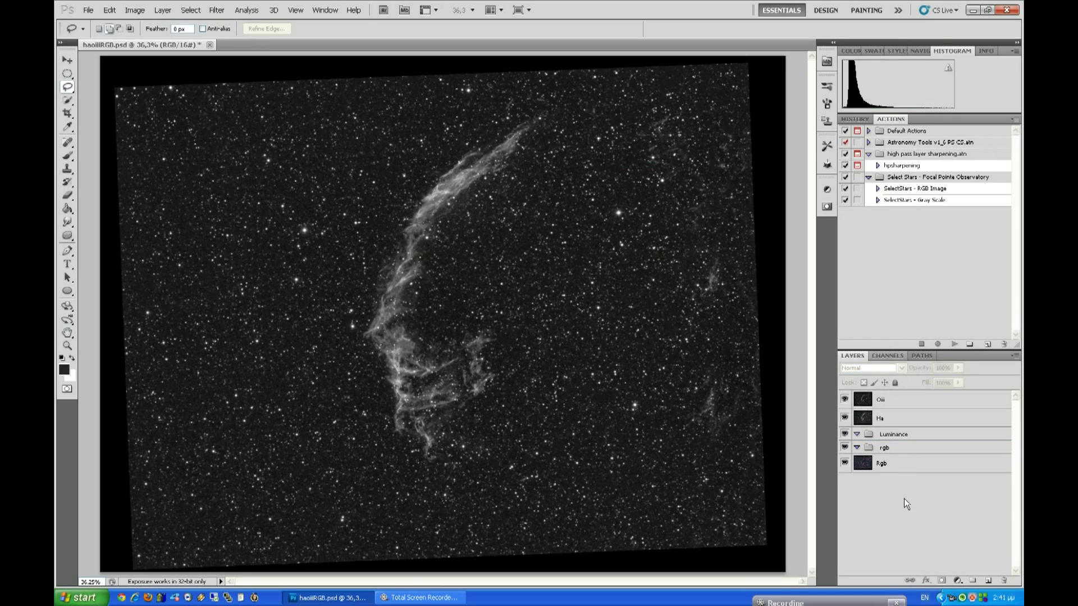
Move the Rgb, Ha and Oiii layers together into the rgb group
click(887, 464)
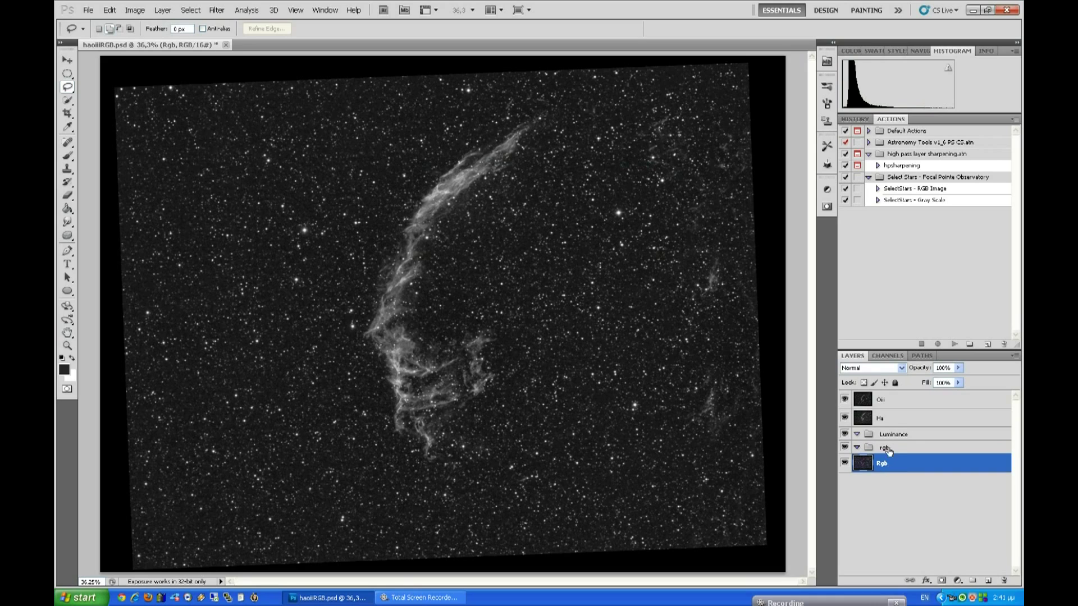
ctrl+click(885, 420)
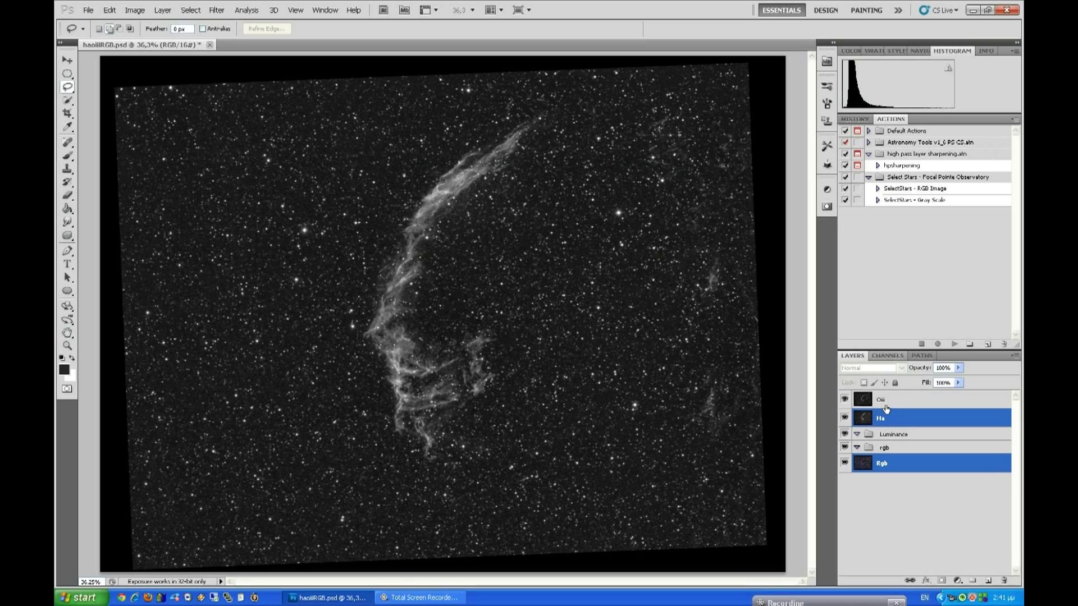
ctrl+click(881, 401)
drag(862, 421, 872, 447)
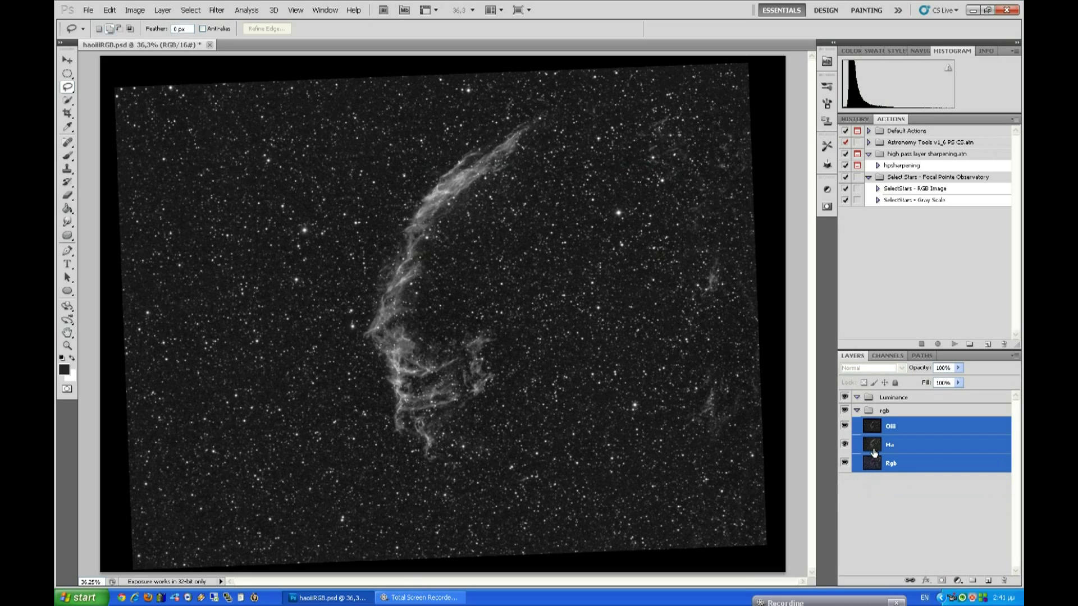
click(857, 412)
click(858, 412)
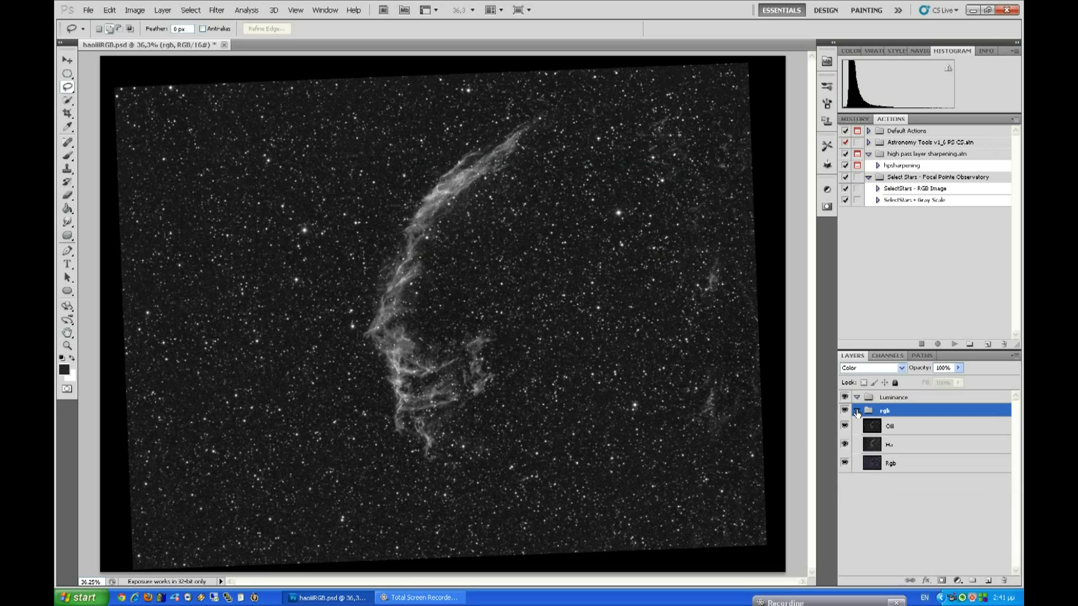
Hide the Oiii layer in the rgb group and set the Ha layer's blend mode to Lighten
click(898, 510)
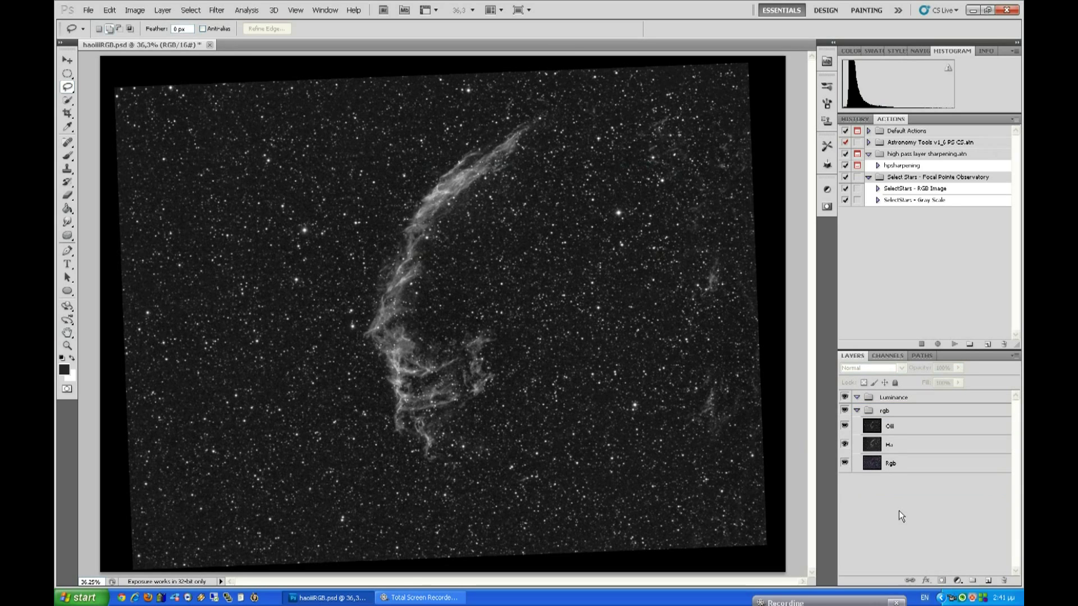
click(845, 426)
click(890, 446)
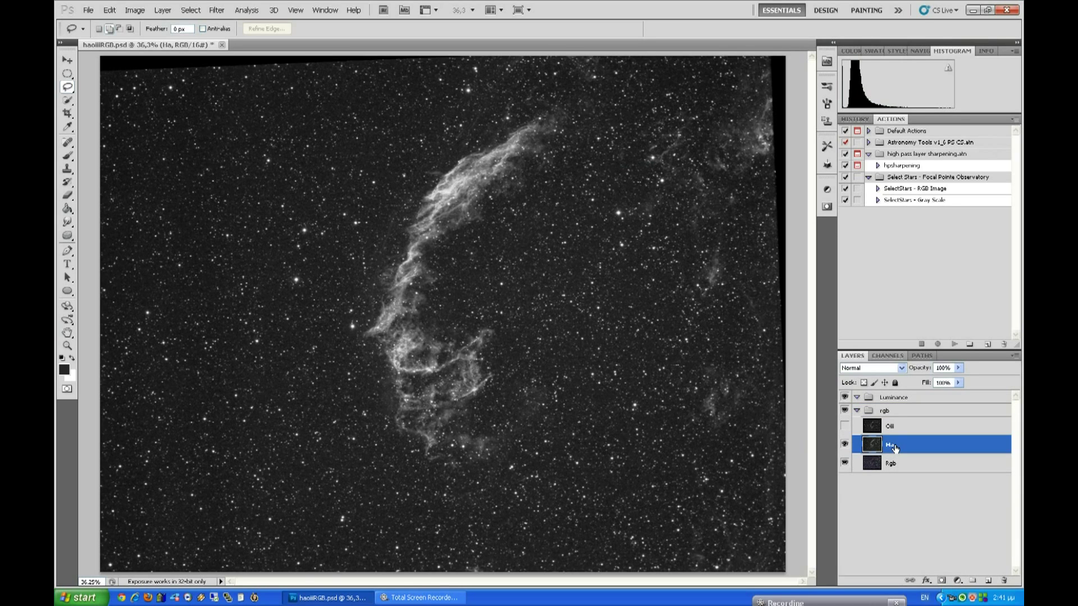
click(899, 368)
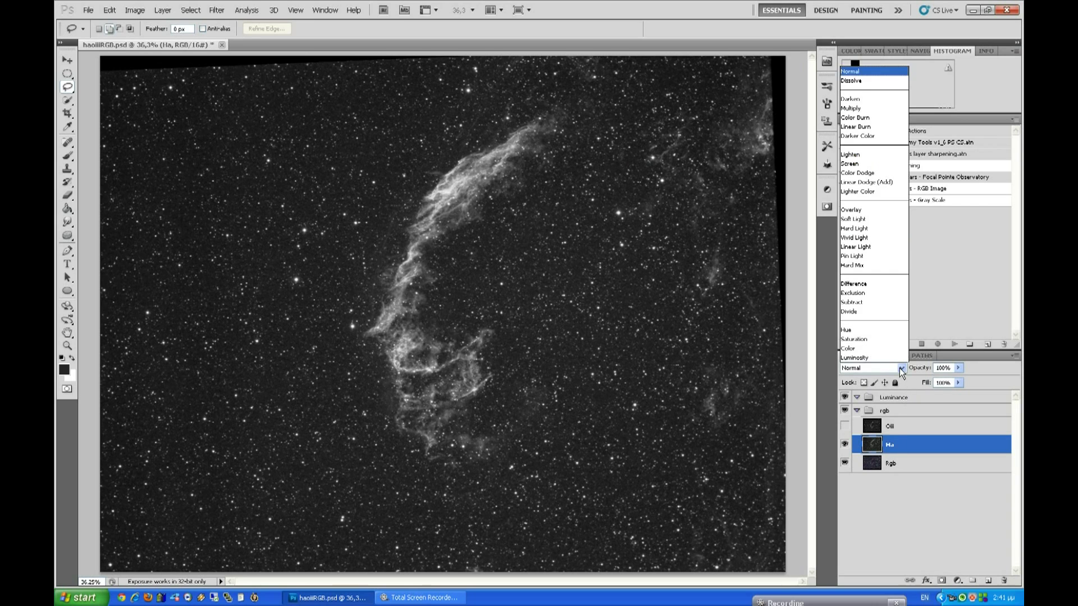
click(856, 155)
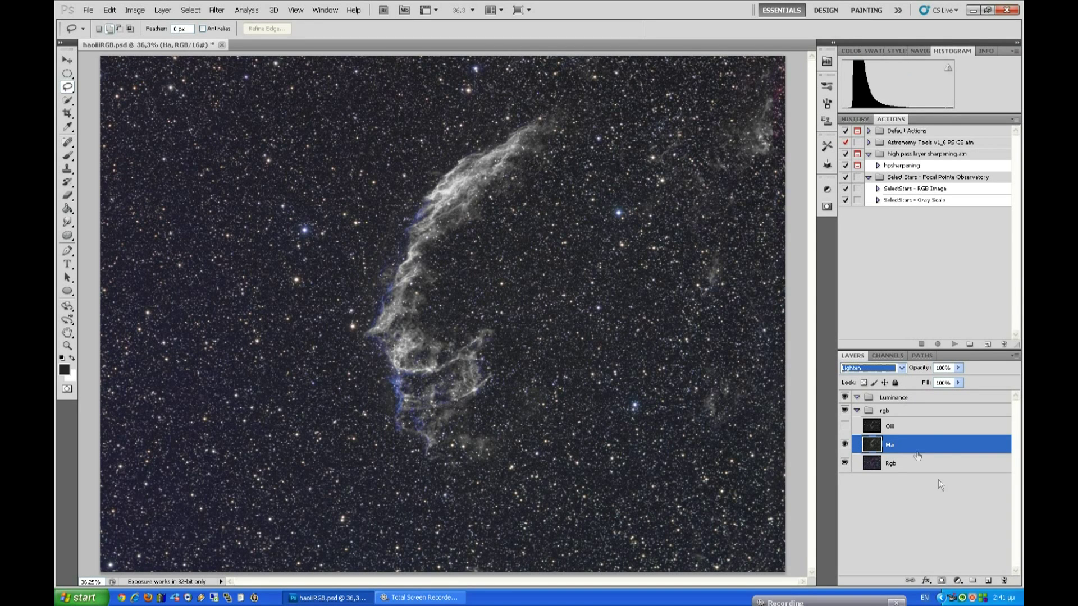
Restrict the Ha layer's blending to the red channel by excluding the G and B channels in its blending options
right_click(895, 449)
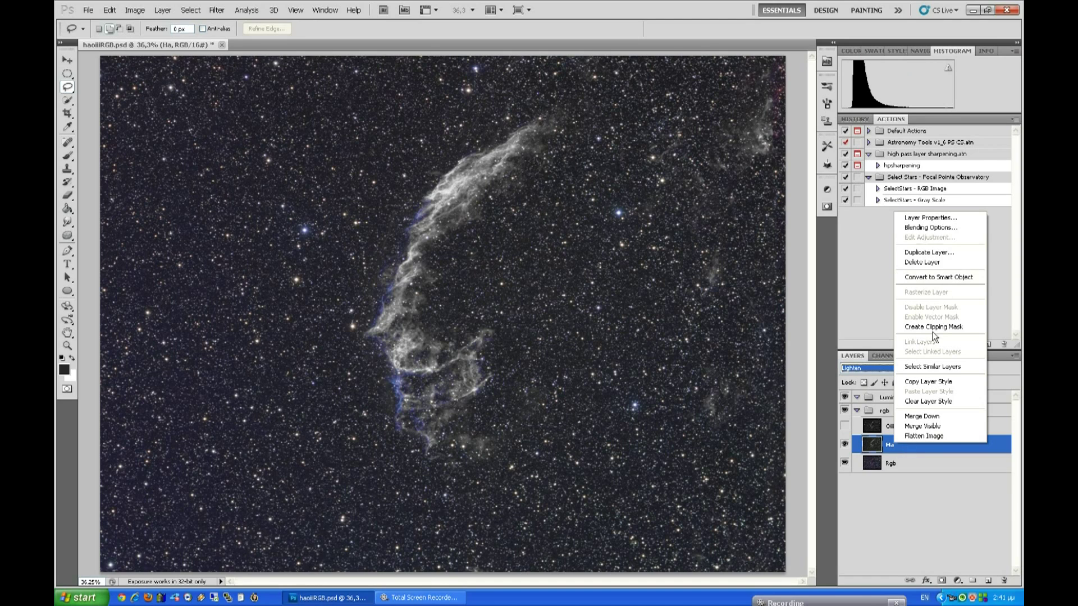
click(934, 229)
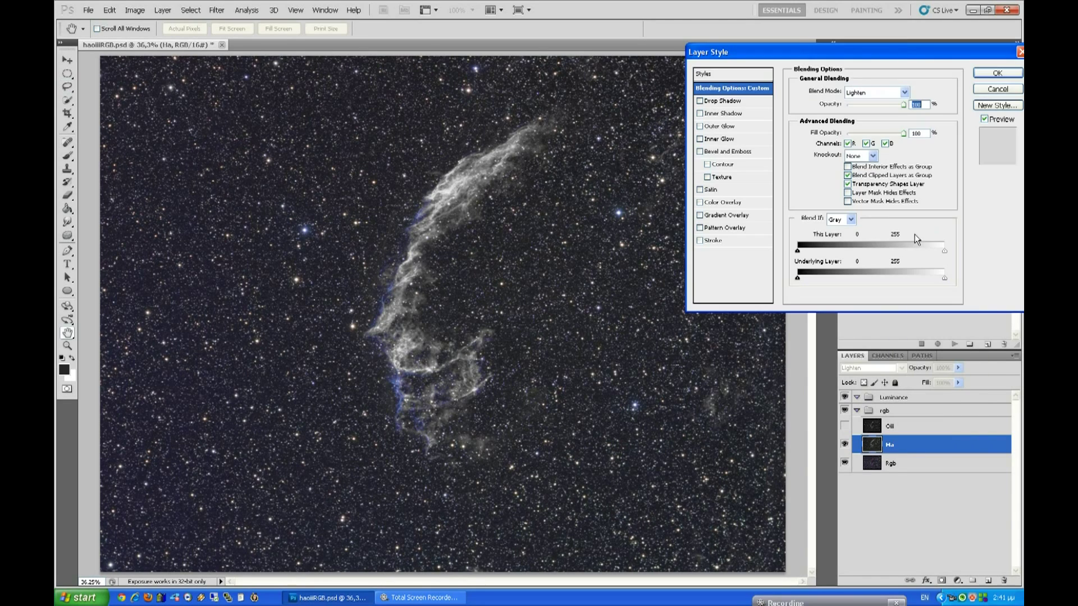
click(866, 144)
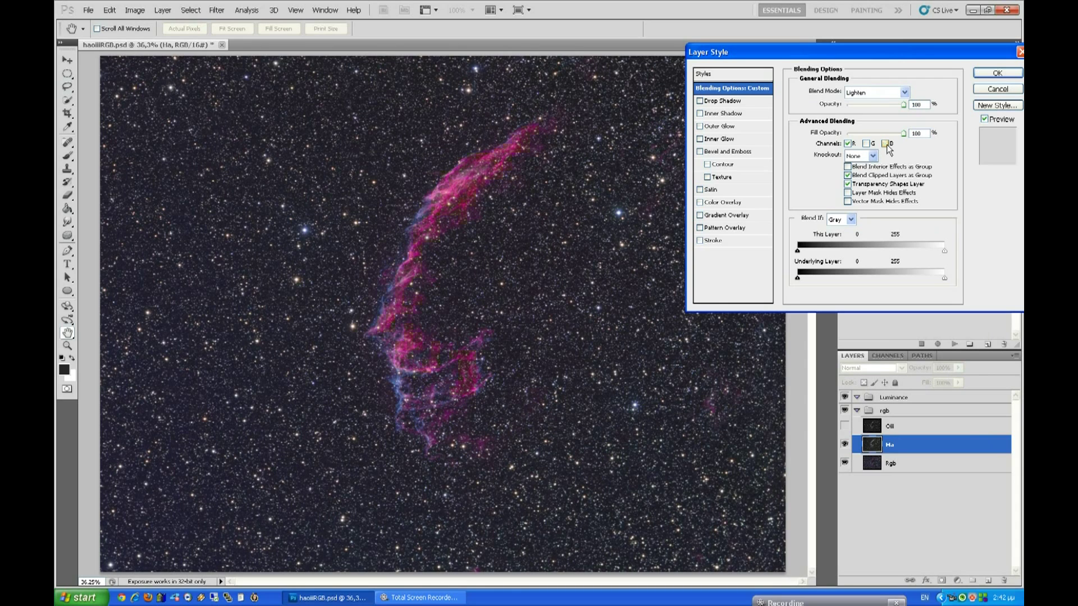
click(995, 73)
Compare the nebula with and without the Ha layer by toggling that layer's visibility, leaving it visible
click(846, 446)
click(846, 446)
click(846, 445)
click(847, 445)
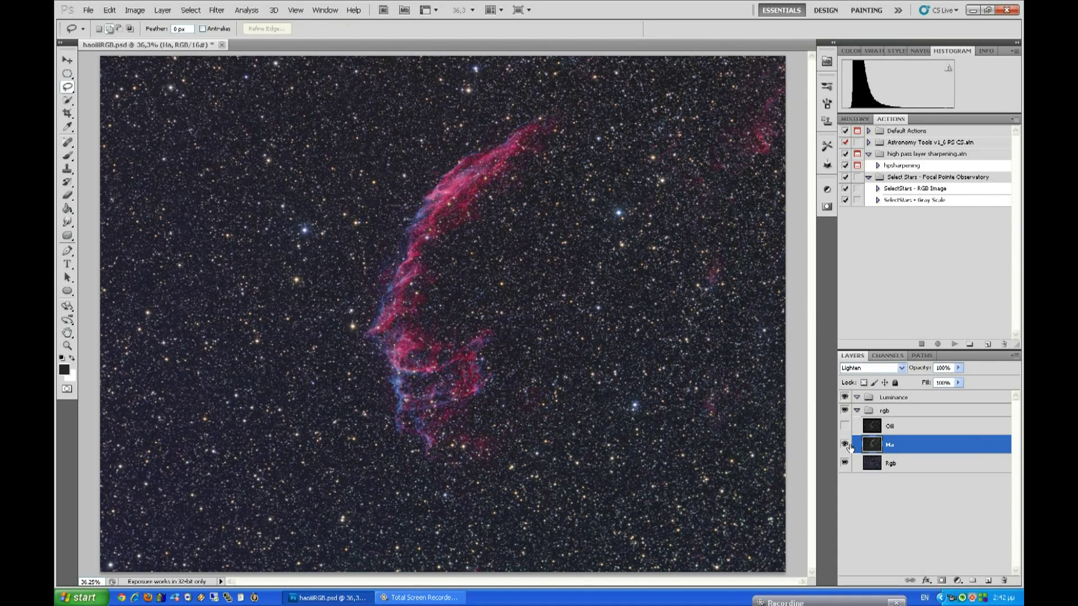
click(846, 445)
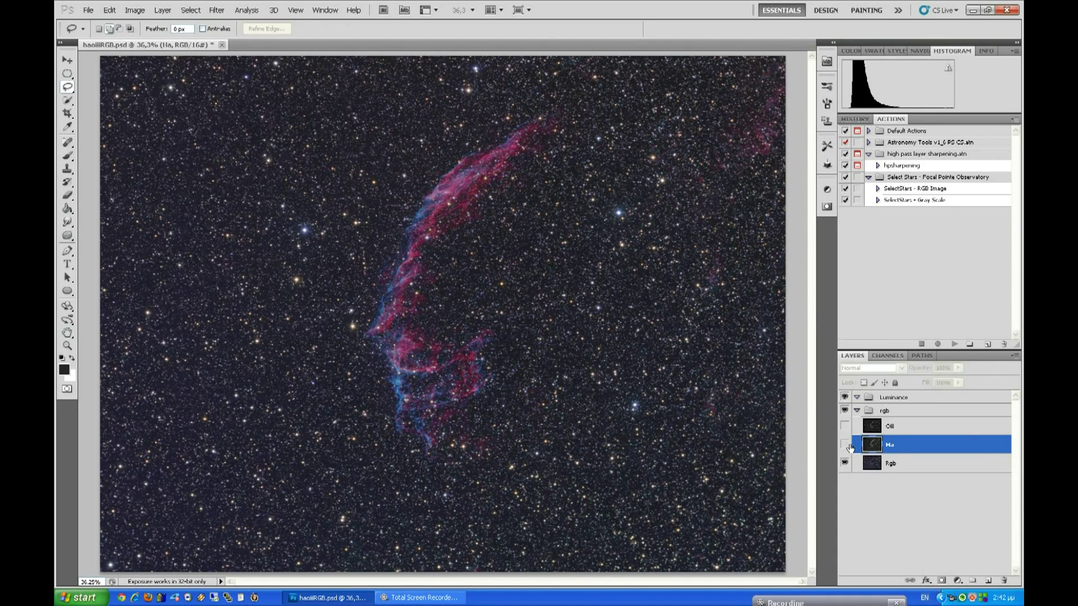
click(846, 446)
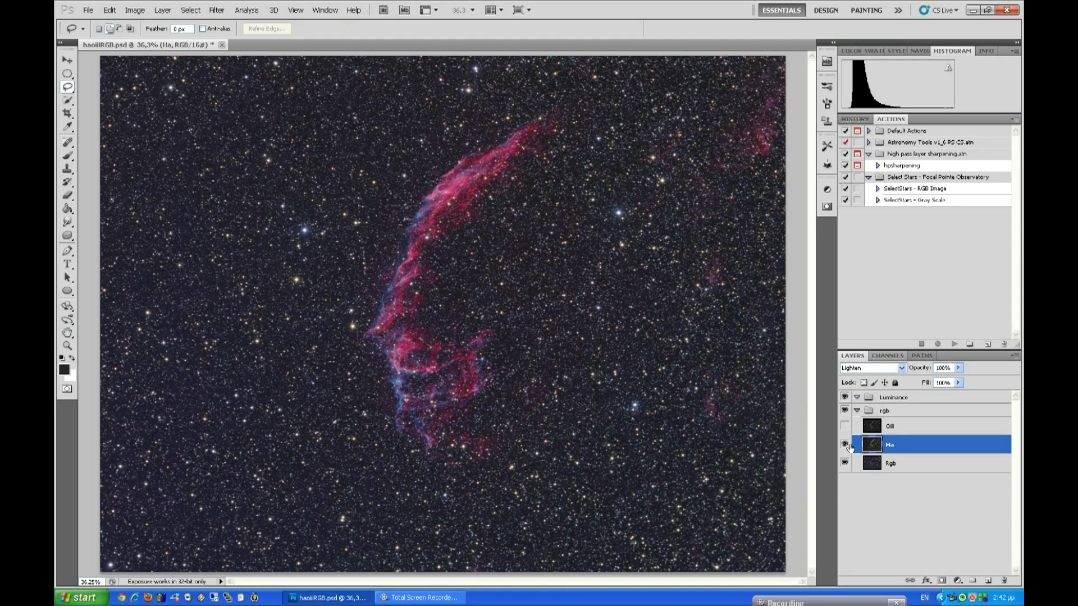
click(846, 446)
click(846, 446)
click(846, 445)
click(846, 445)
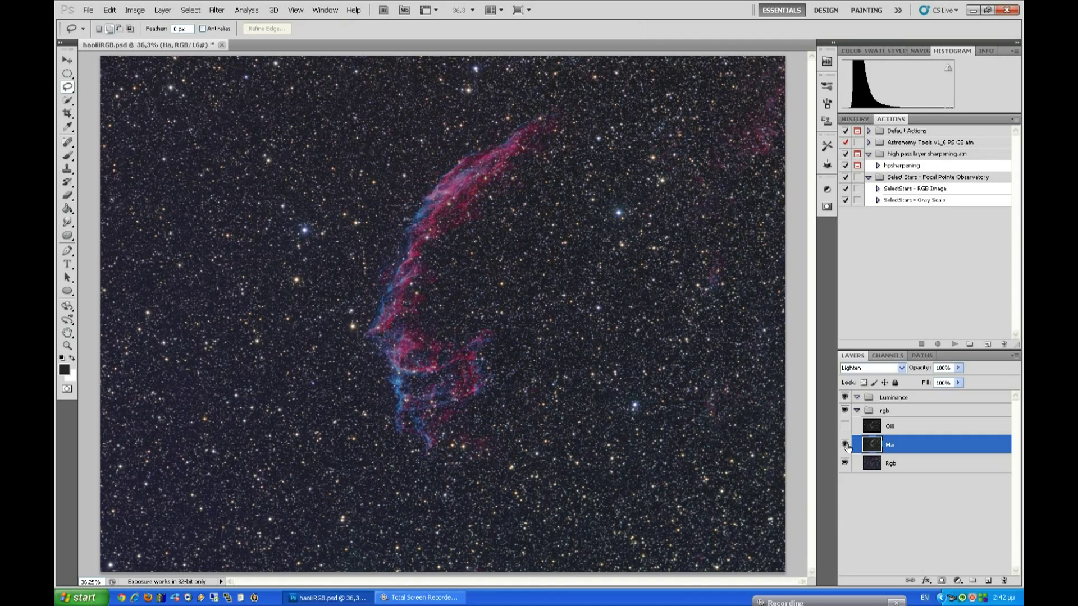
click(847, 445)
click(846, 446)
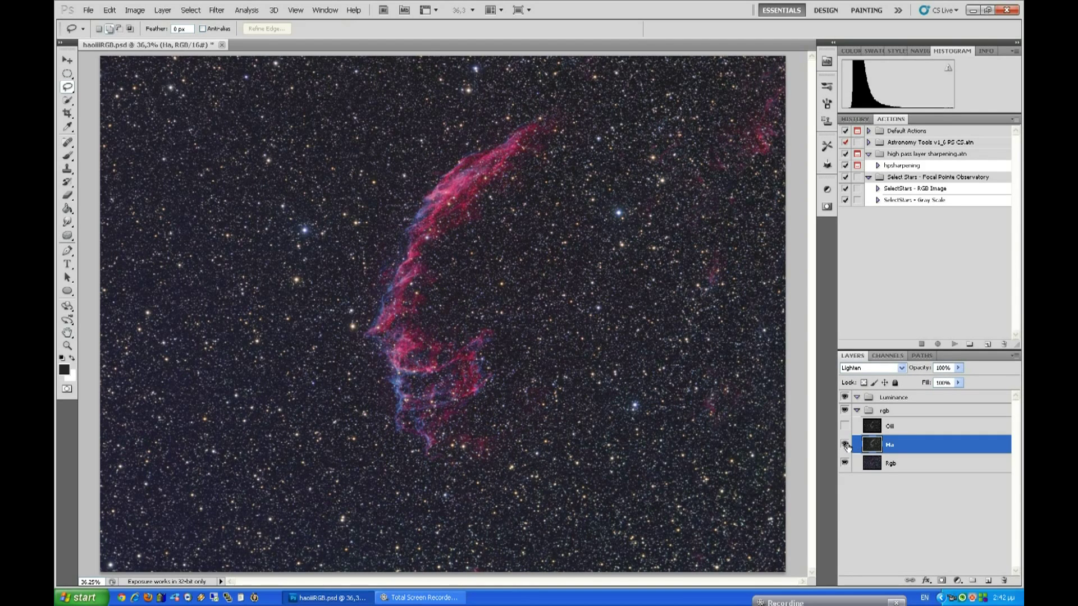
Show the Oiii layer and exclude the R channel in its blending options, keeping G and B
click(892, 431)
click(846, 426)
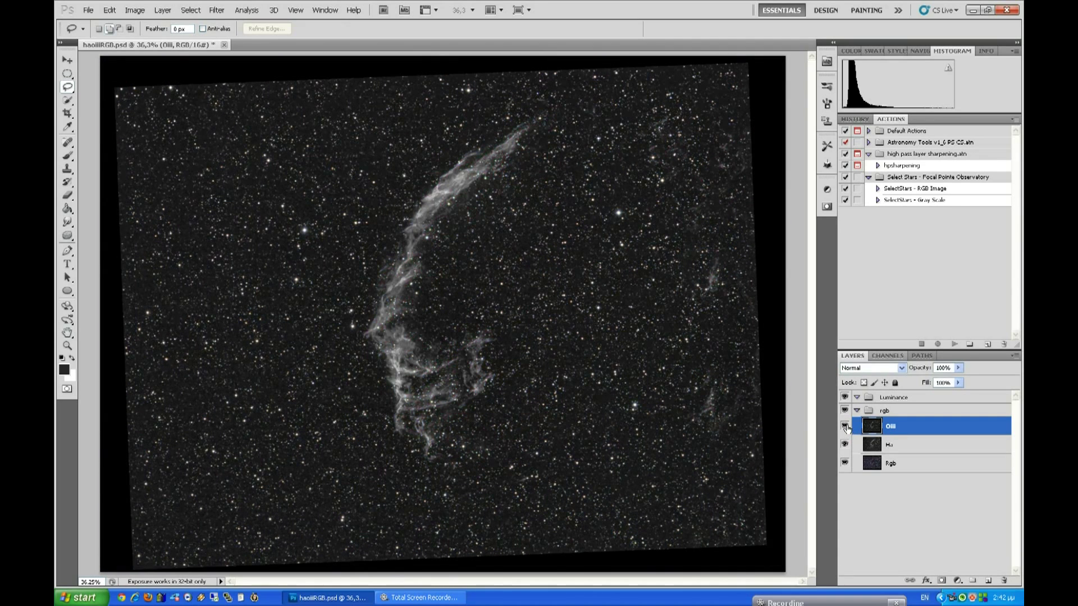
right_click(897, 428)
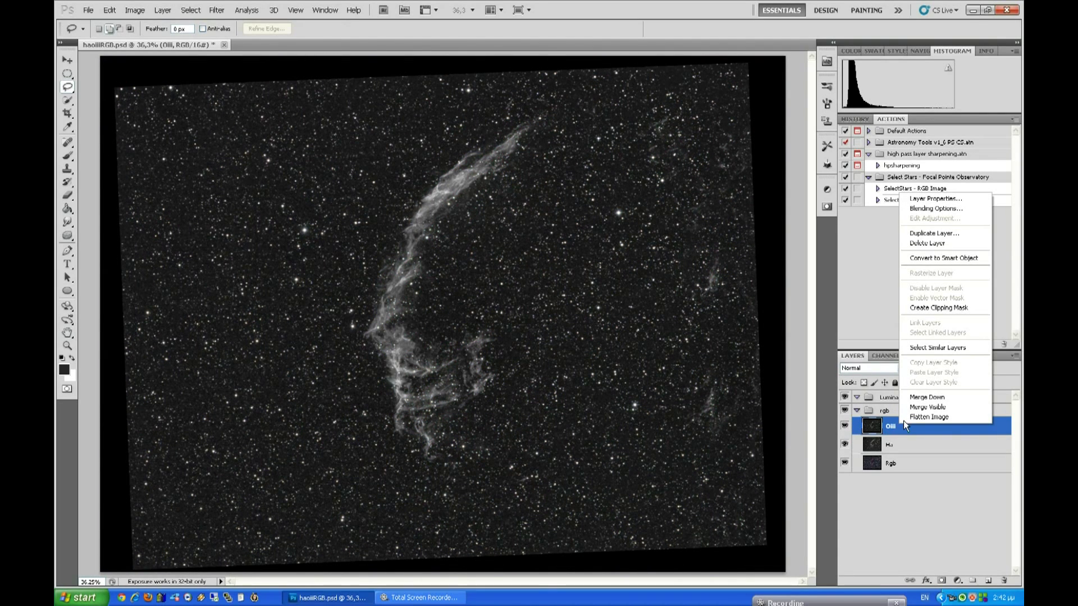
click(935, 207)
click(848, 144)
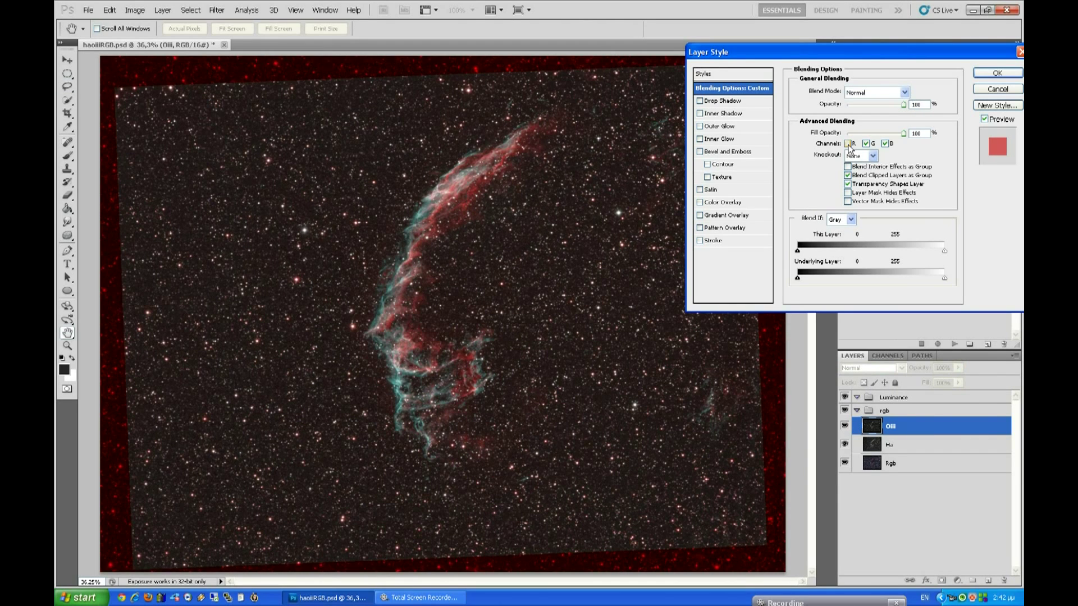
click(998, 74)
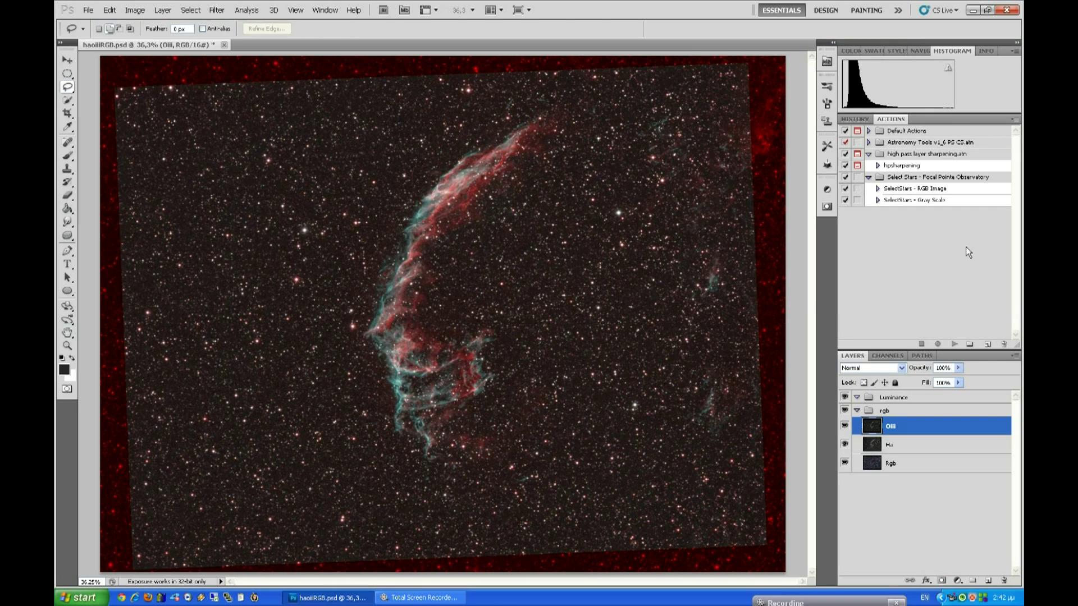
Set the Oiii layer's blend mode to Lighten and check its effect on the nebula by toggling its visibility
click(905, 369)
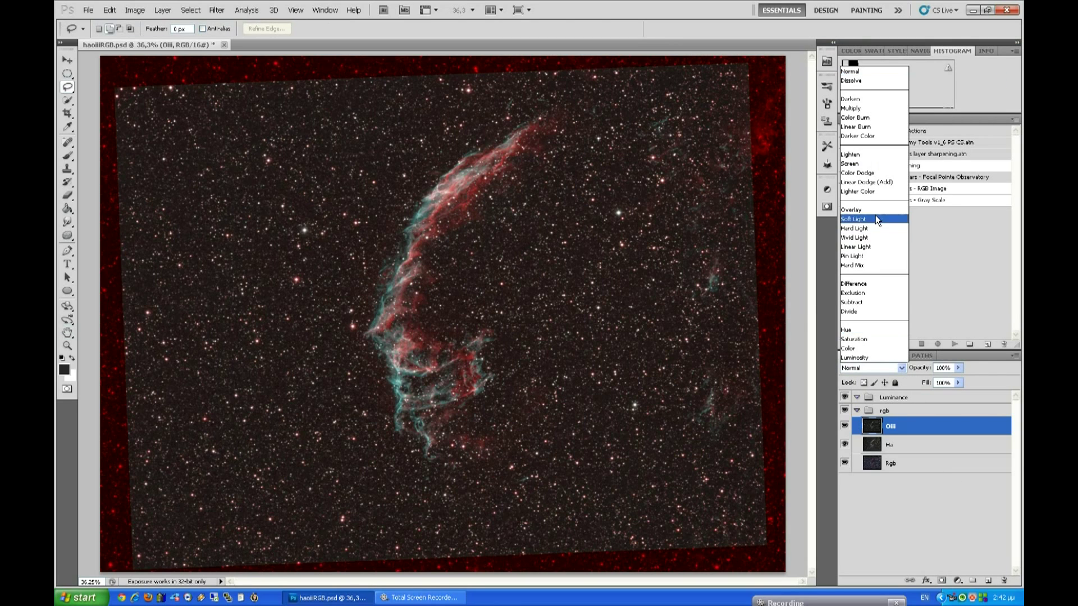
click(858, 155)
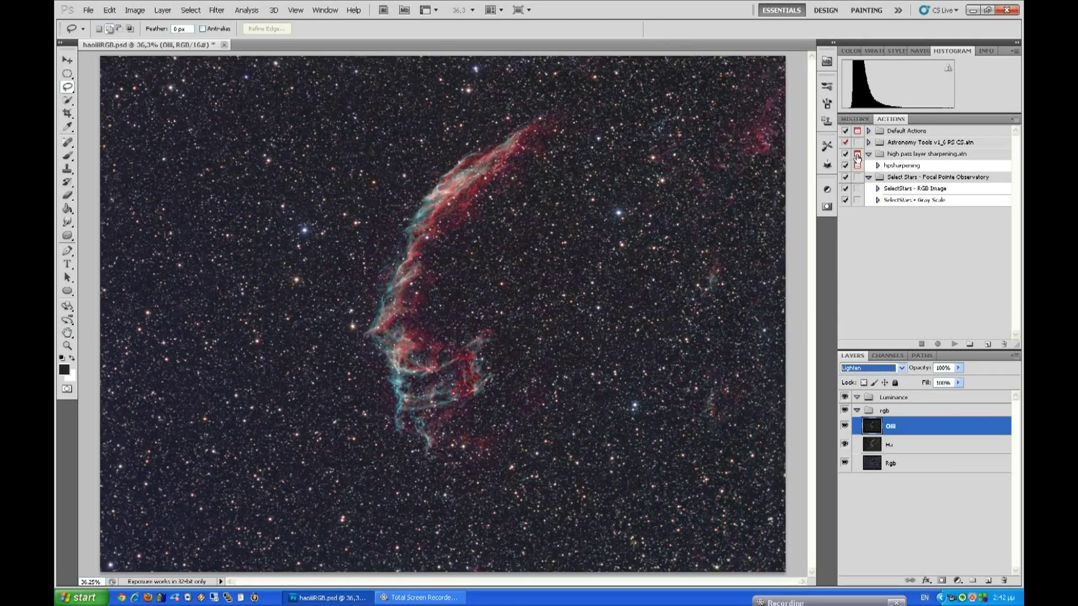
click(845, 428)
click(845, 428)
click(845, 428)
click(845, 428)
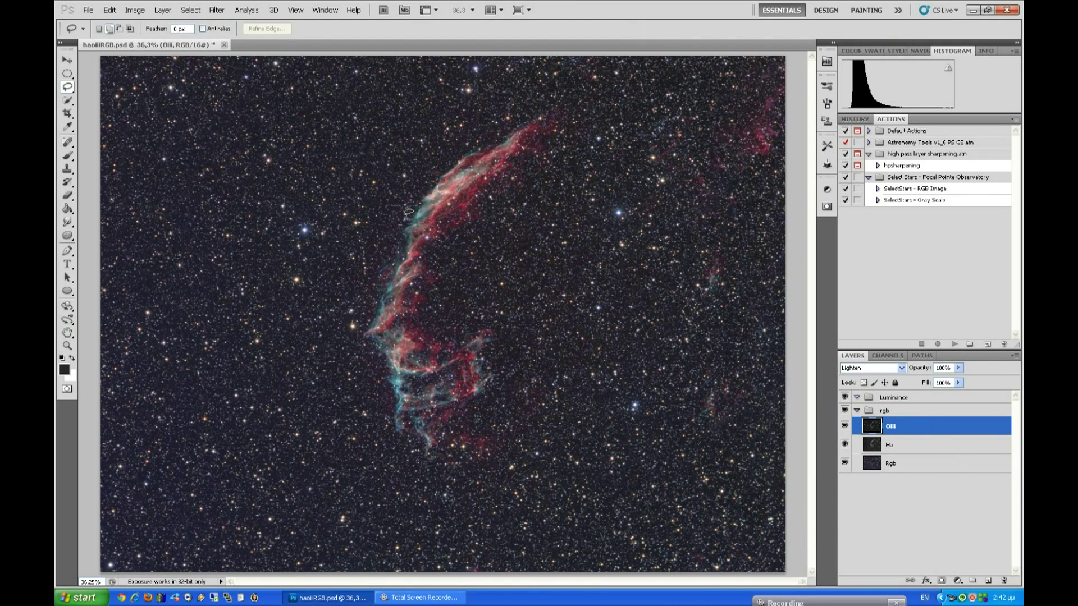
scroll(408, 214, up, 4)
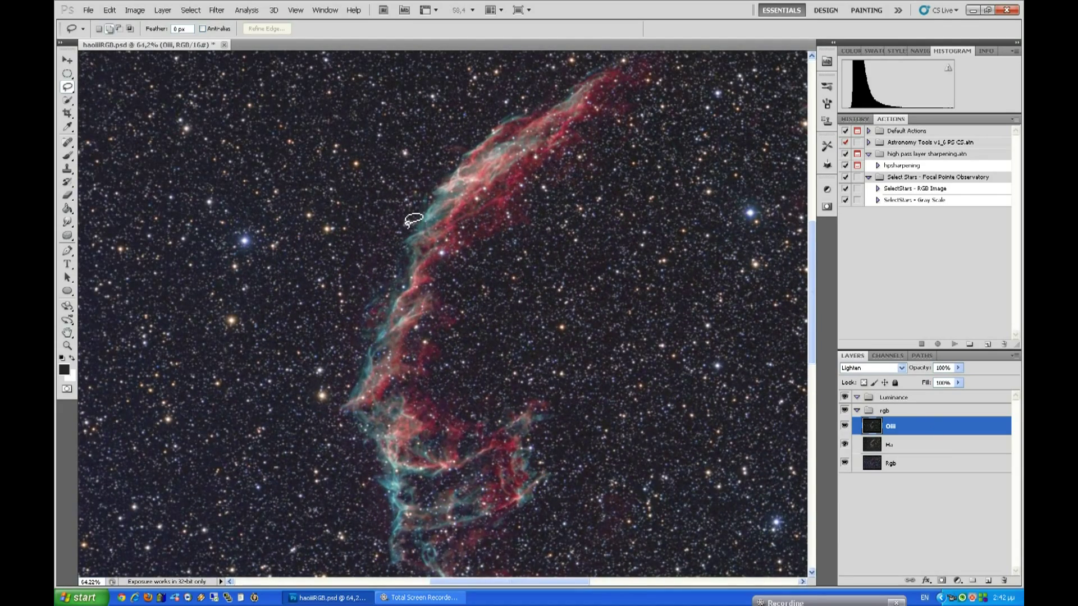
scroll(426, 252, up, 1)
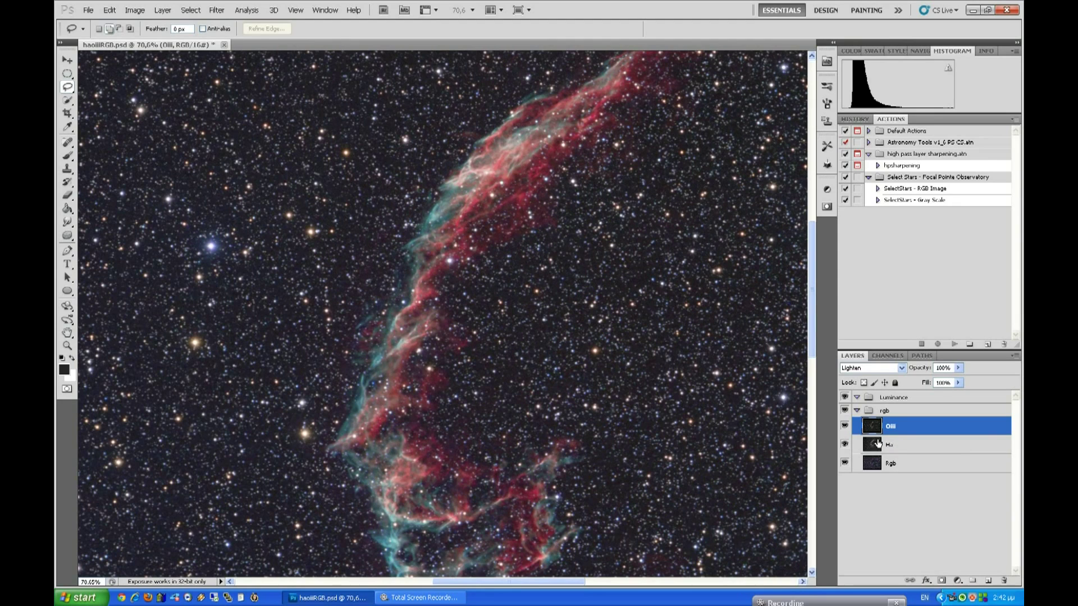
Duplicate the Oiii, Ha and Rgb layers together within haoiiiRGB.psd
shift+click(902, 467)
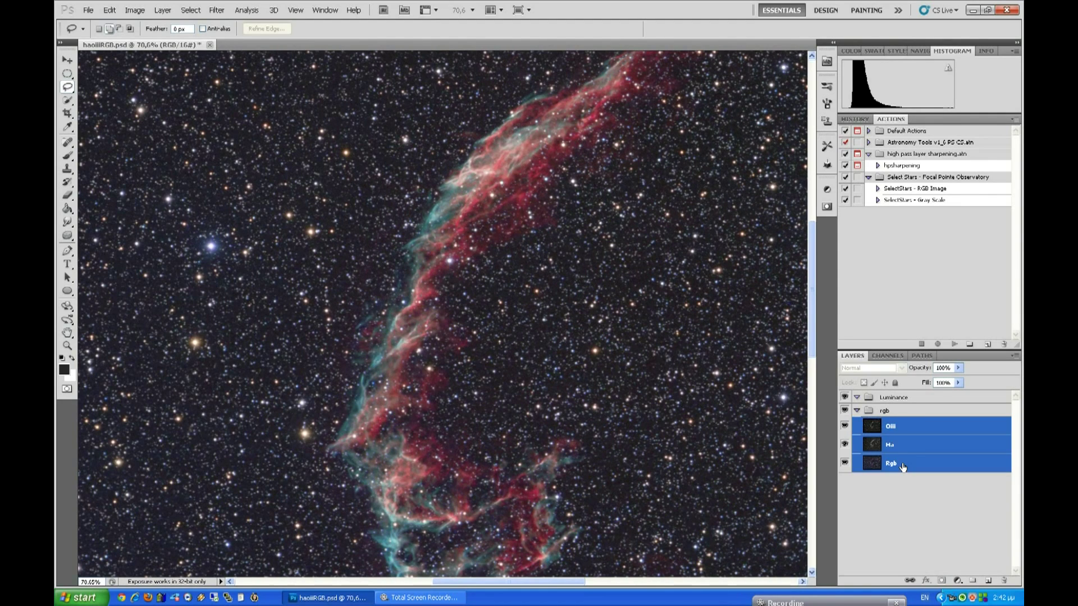
right_click(898, 425)
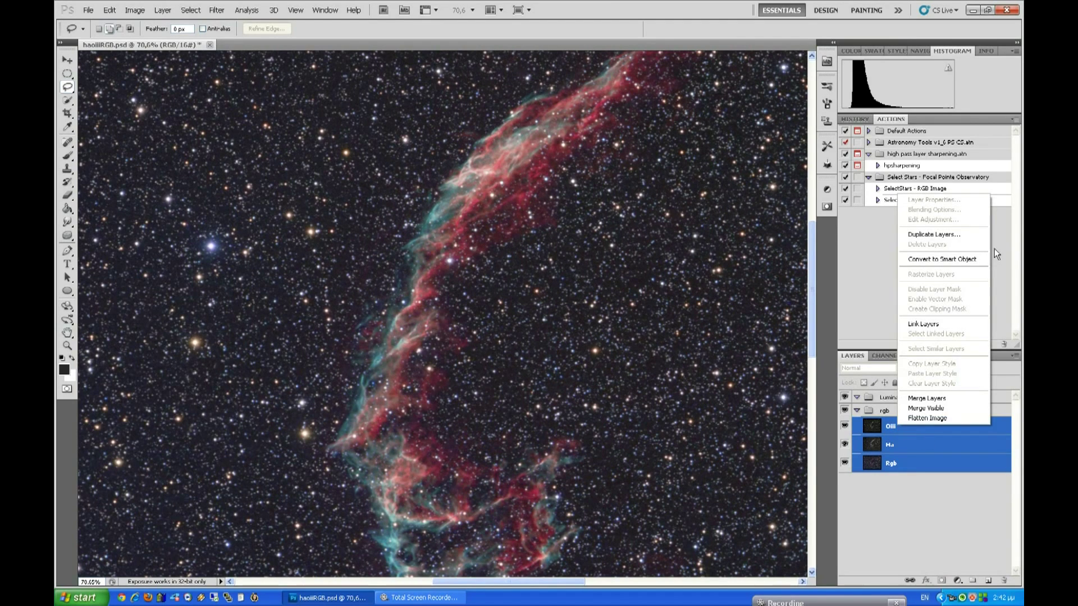
click(946, 234)
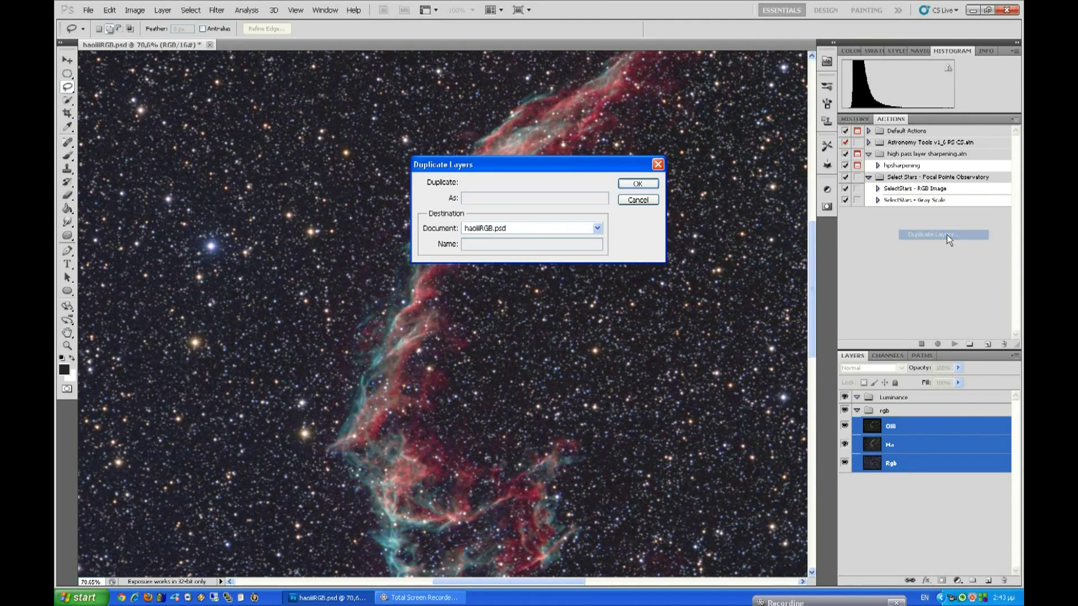
click(638, 185)
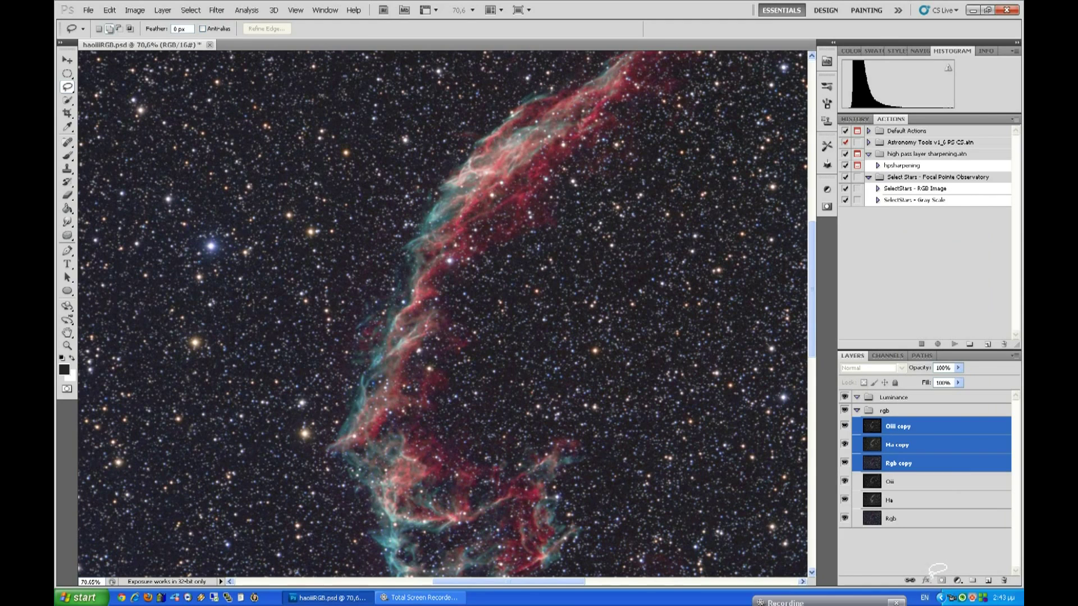
Move the Oiii copy, Ha copy and Rgb copy layers together into the Luminance group
click(912, 541)
click(894, 469)
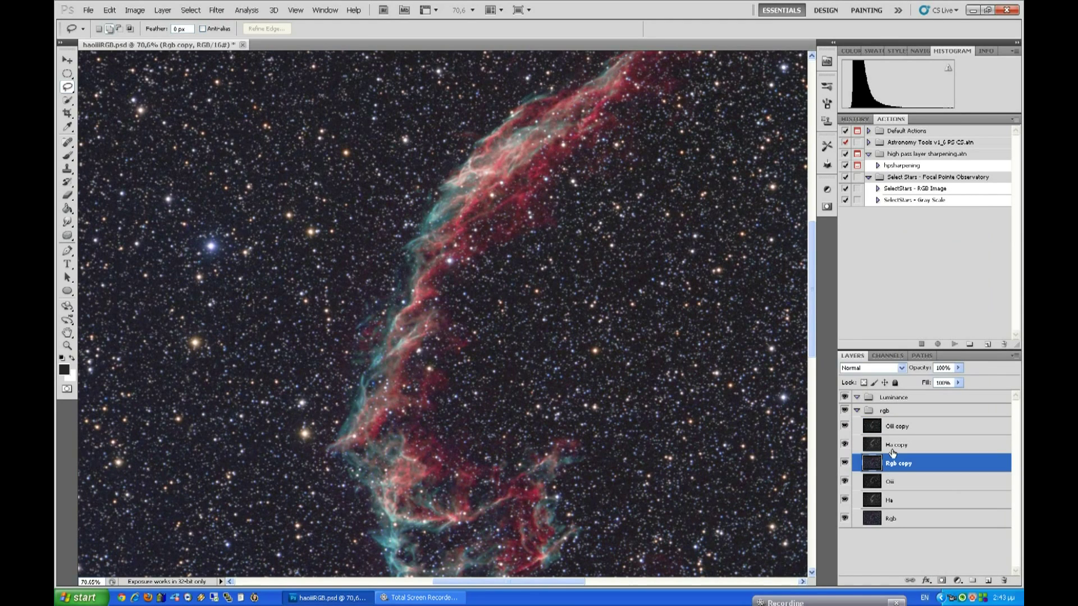
ctrl+click(893, 431)
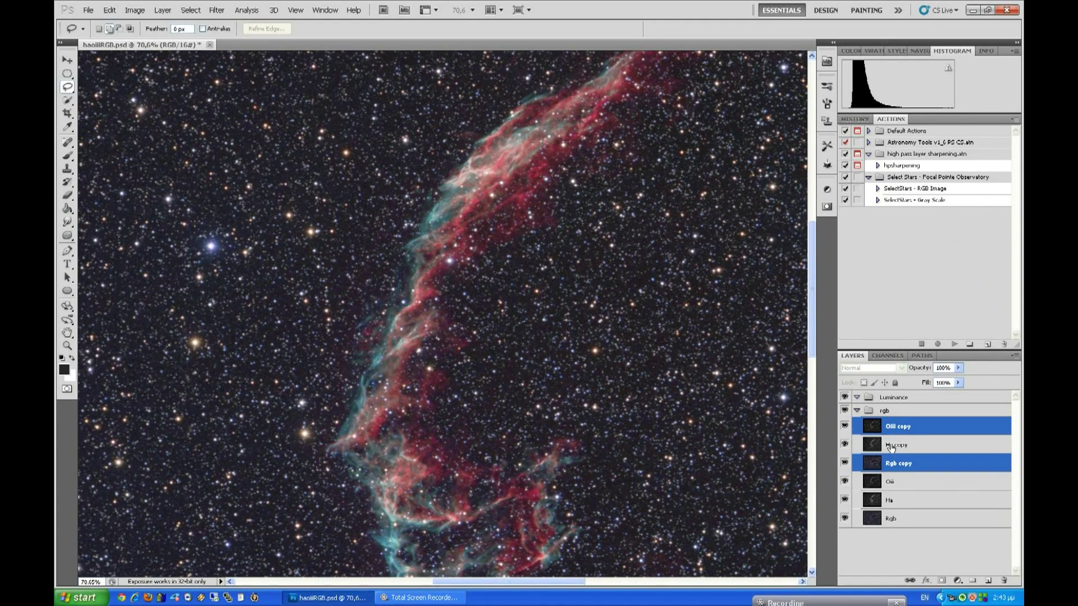
ctrl+click(891, 447)
drag(875, 430, 876, 404)
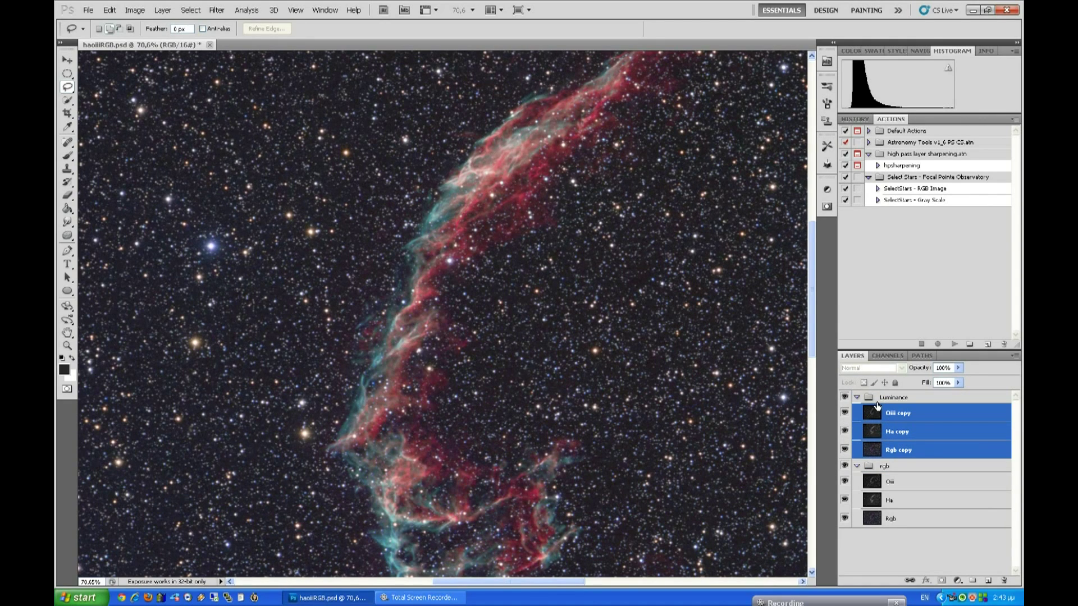
click(924, 554)
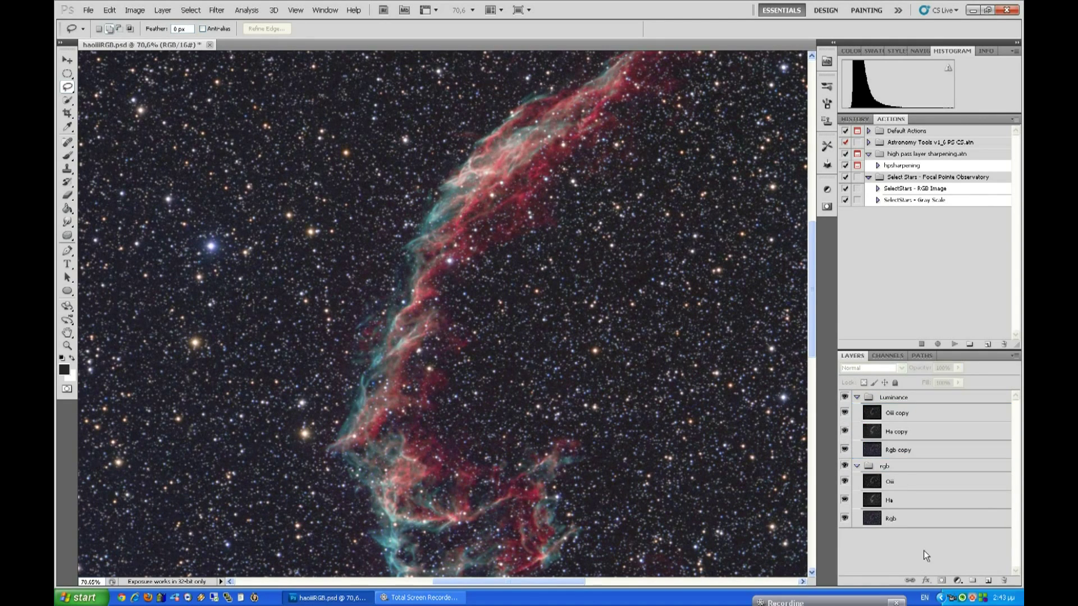
Desaturate the Rgb copy layer in the Luminance group
click(899, 452)
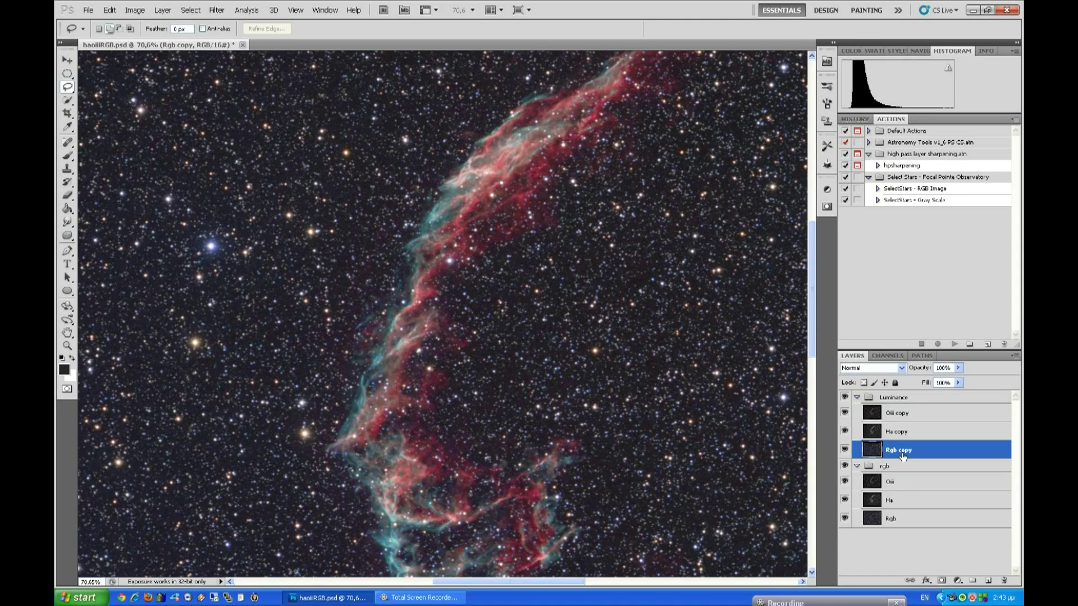
click(139, 11)
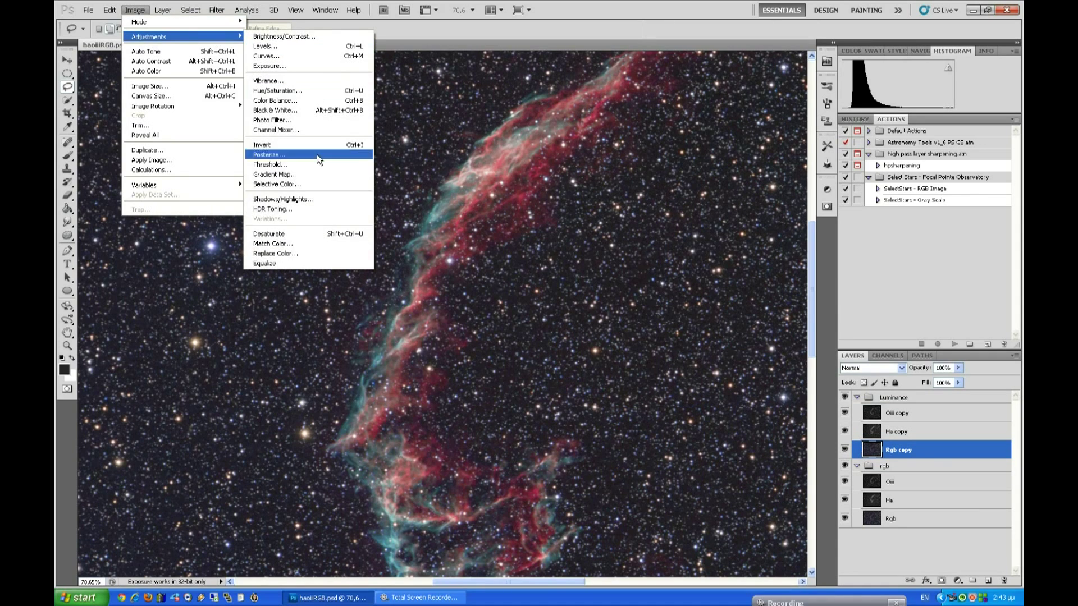
click(315, 238)
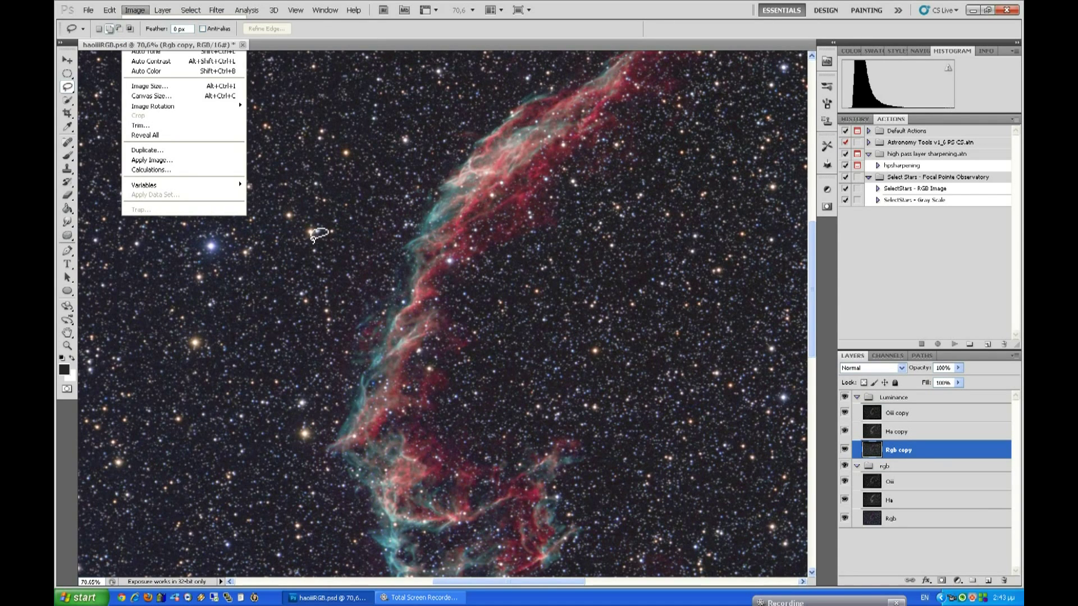
Re-enable the G and B channels in the Ha copy layer's blending options
click(900, 432)
right_click(900, 434)
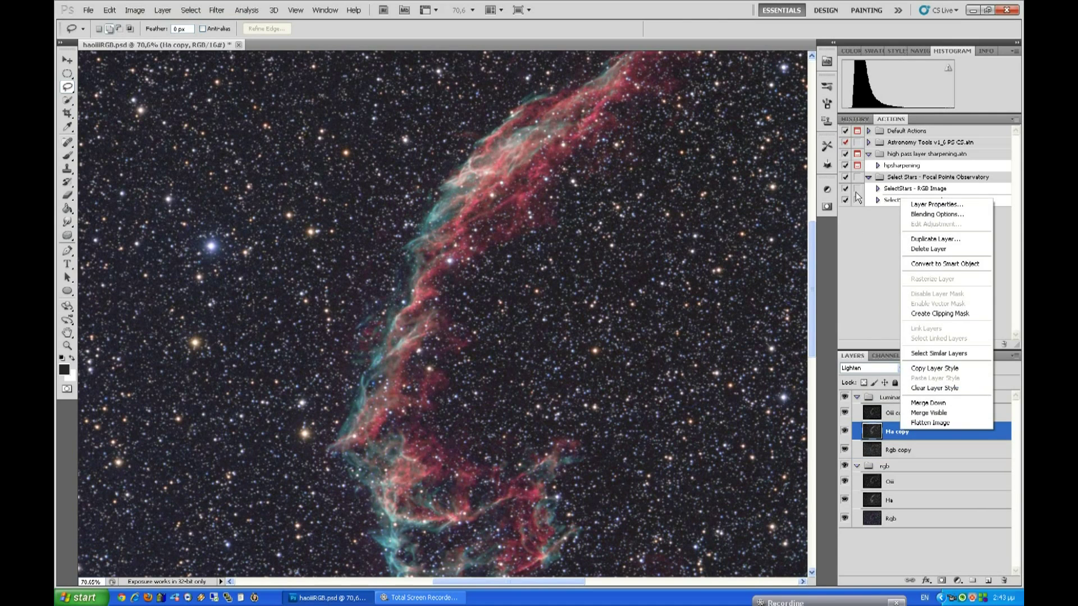
click(942, 214)
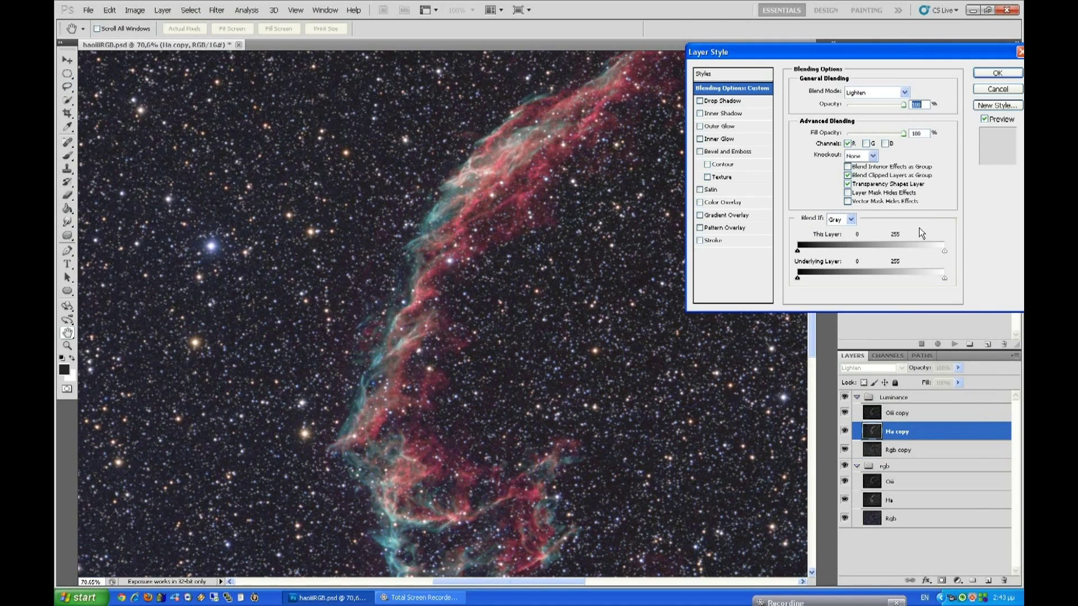
click(998, 73)
Re-enable the R channel in the Oiii copy layer's blending options
click(902, 414)
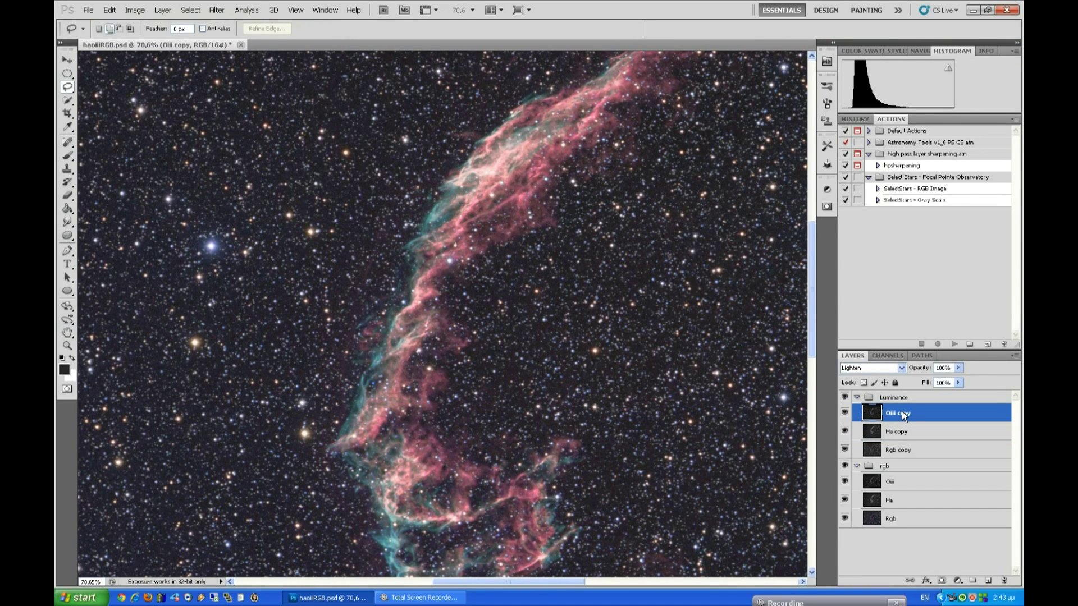
right_click(904, 416)
click(938, 182)
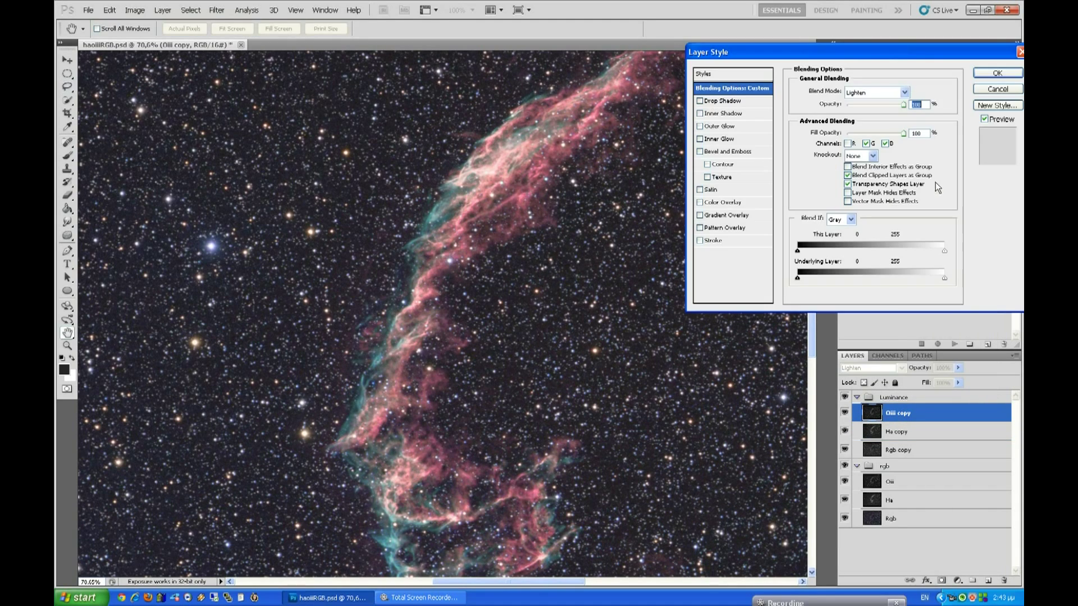
click(848, 143)
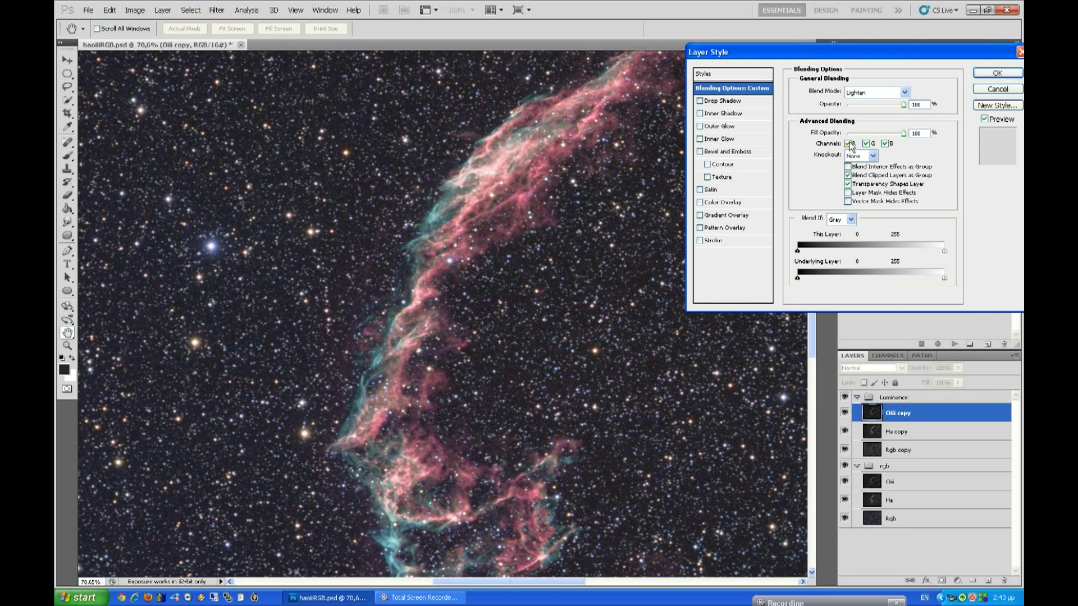
click(997, 74)
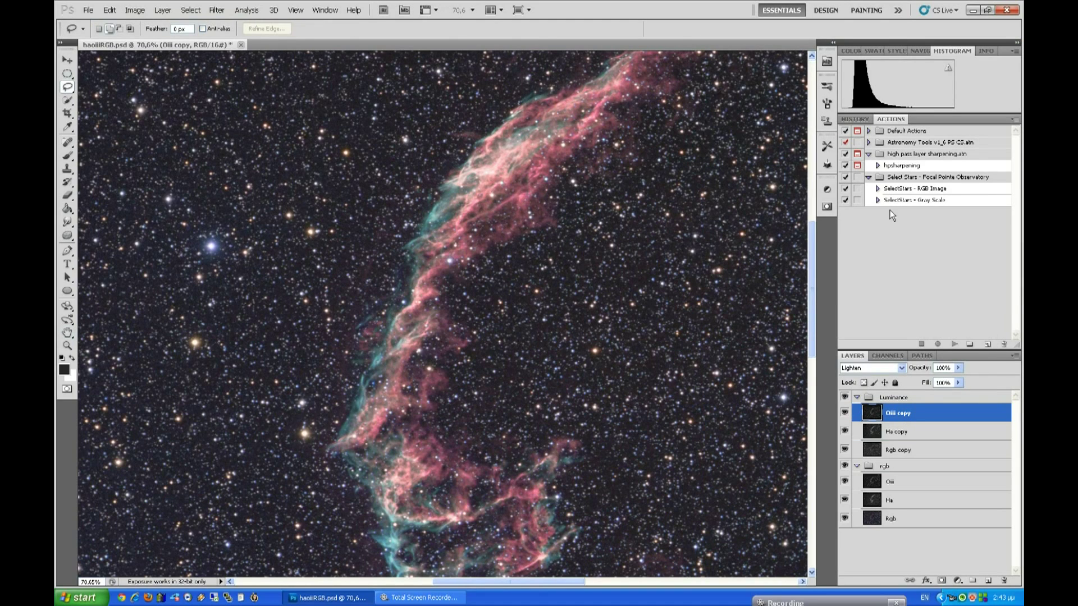
Change the Ha copy layer's blend mode to Multiply in the Luminance group
click(899, 561)
click(904, 452)
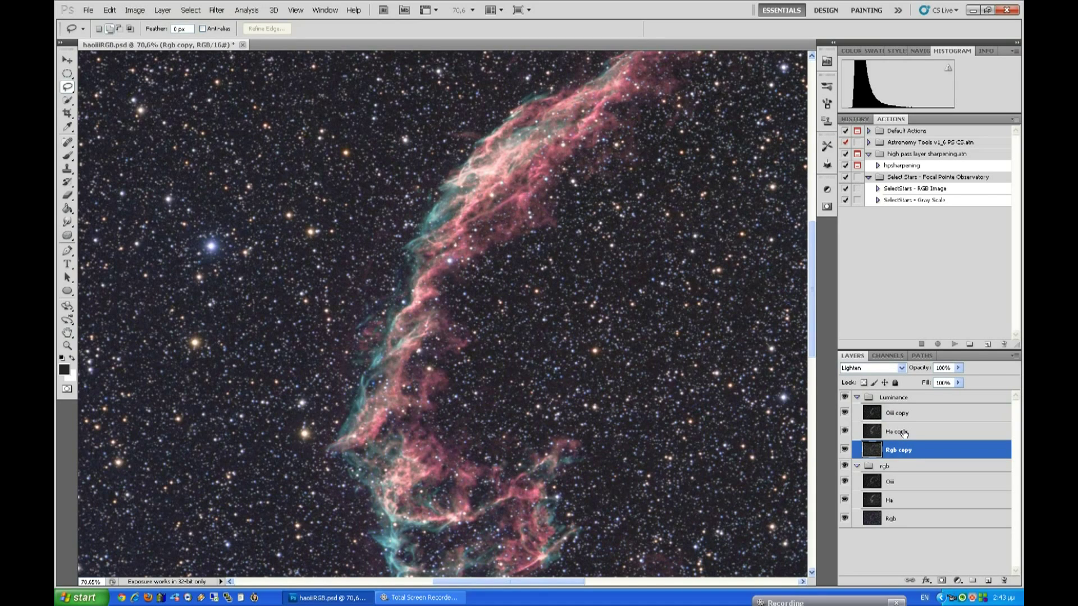
click(904, 431)
click(900, 370)
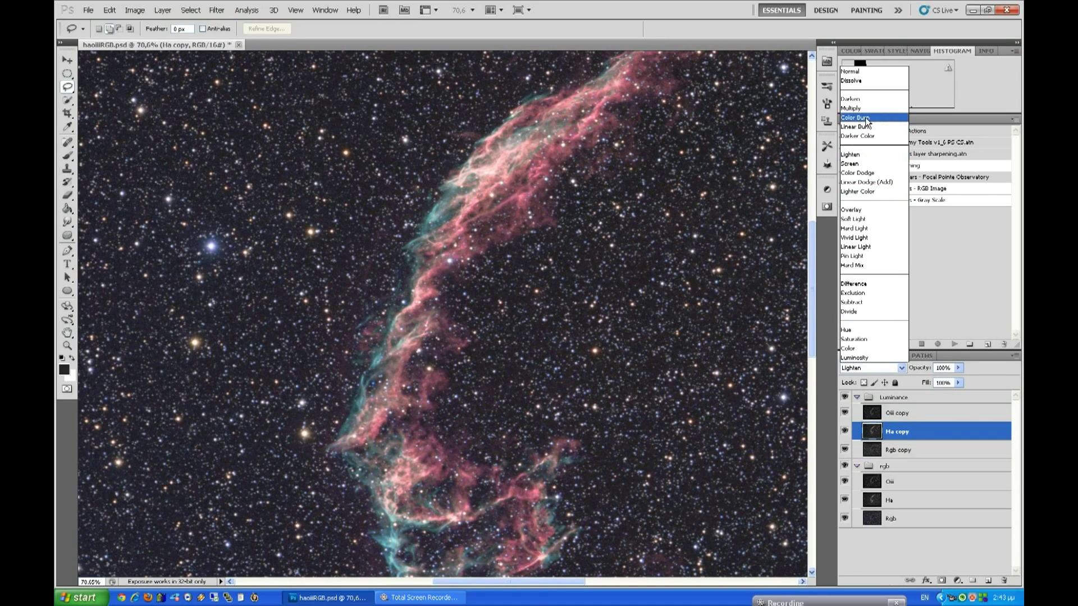
click(865, 115)
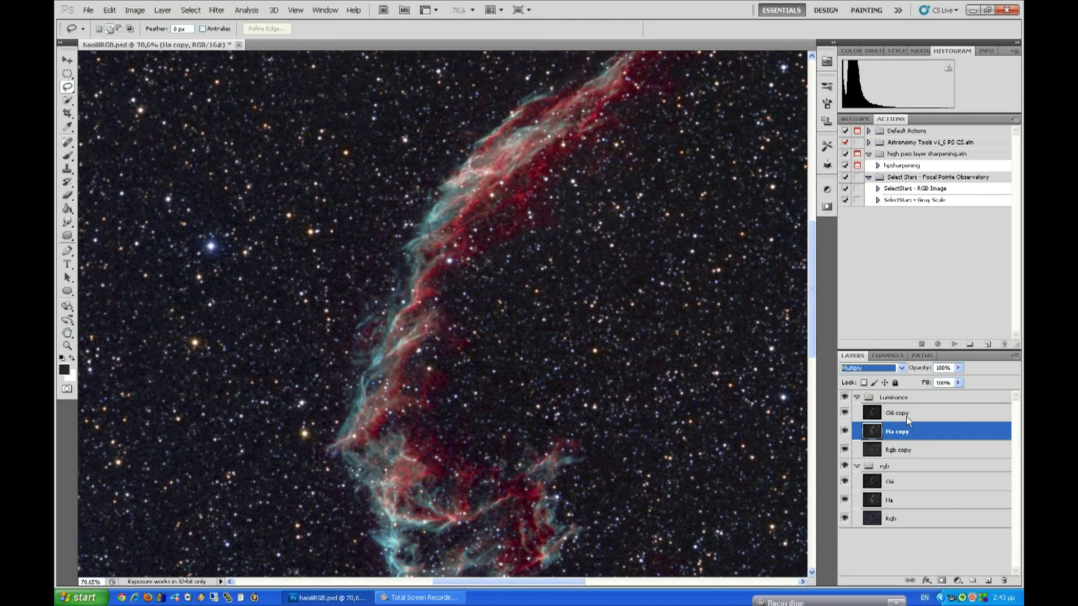
Change the Oiii copy layer's blend mode to Screen in the Luminance group
click(906, 415)
click(902, 368)
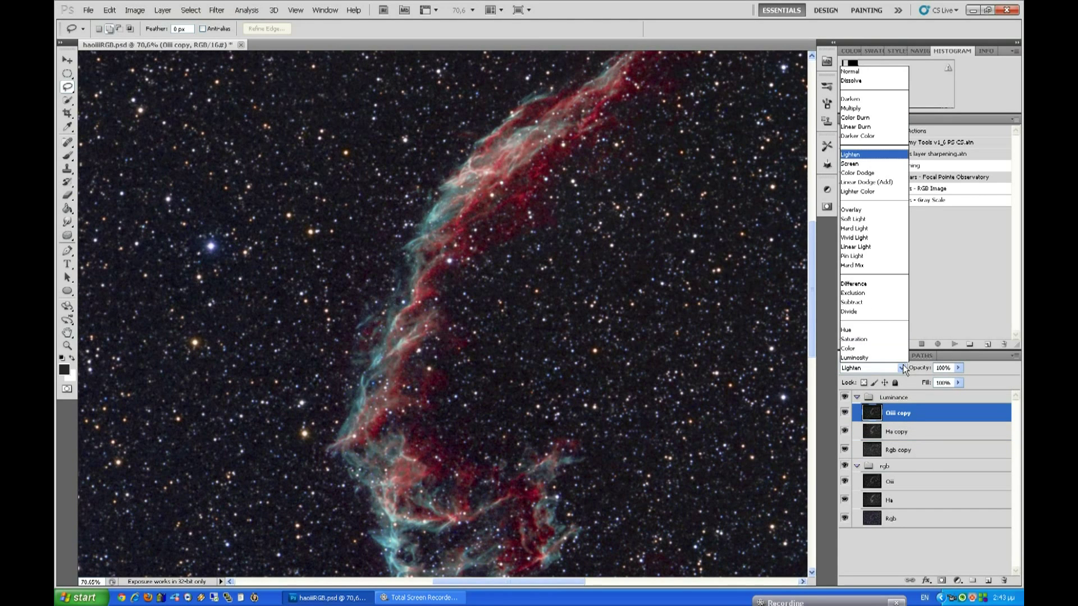
click(849, 164)
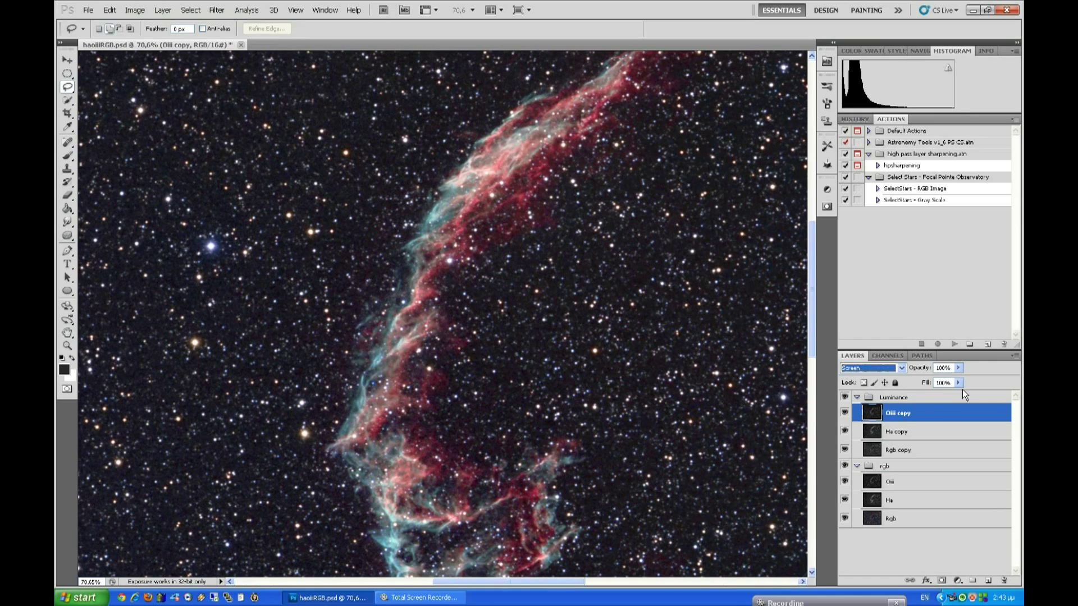
Lower the Rgb copy layer's opacity to 49% in the Luminance group
drag(910, 452, 948, 402)
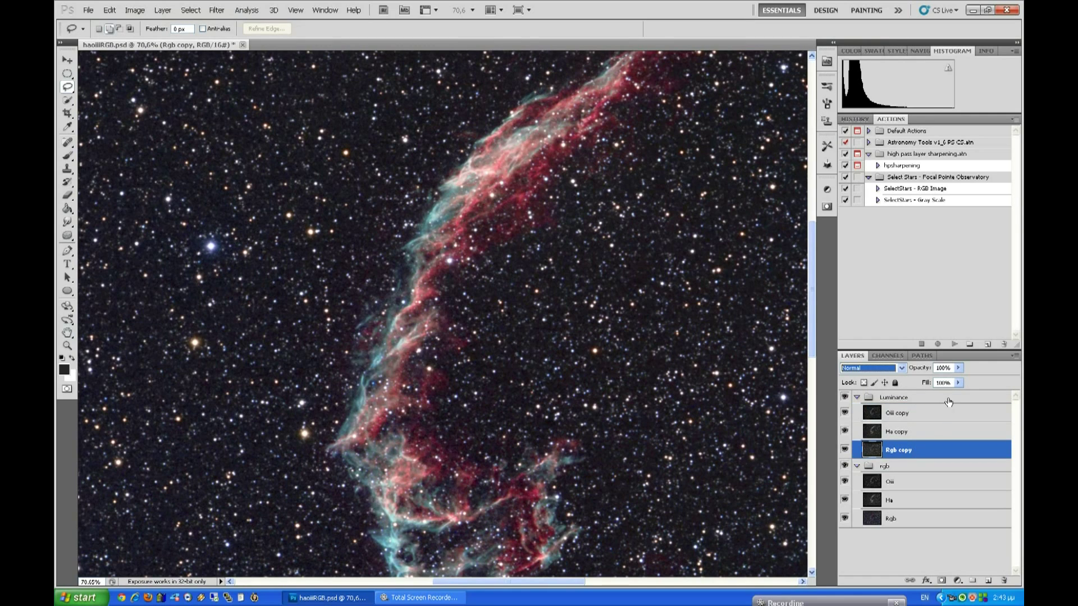
click(959, 368)
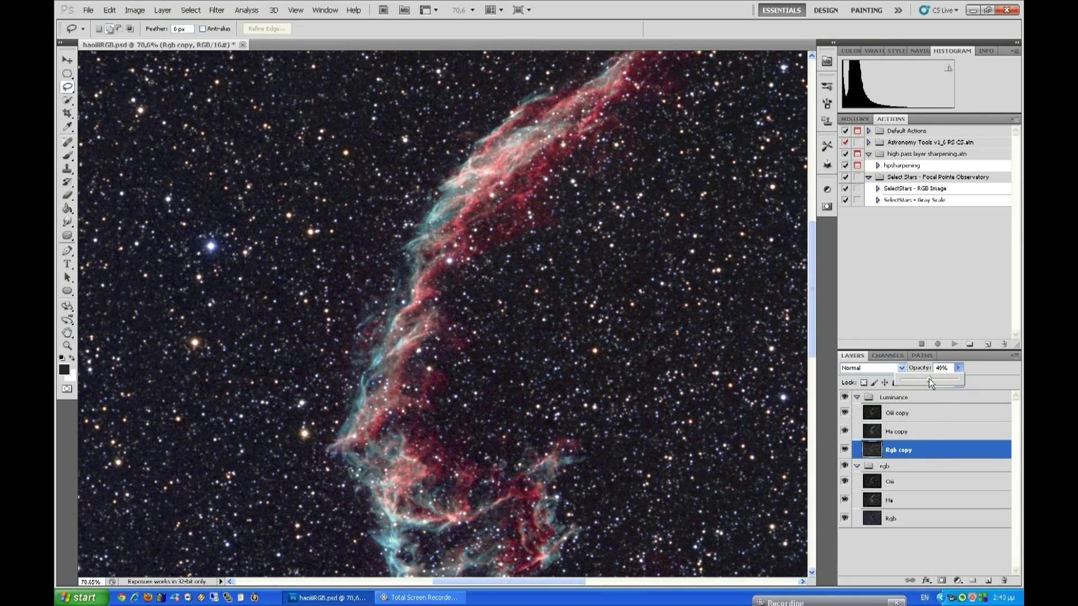
key(shift+alt+m)
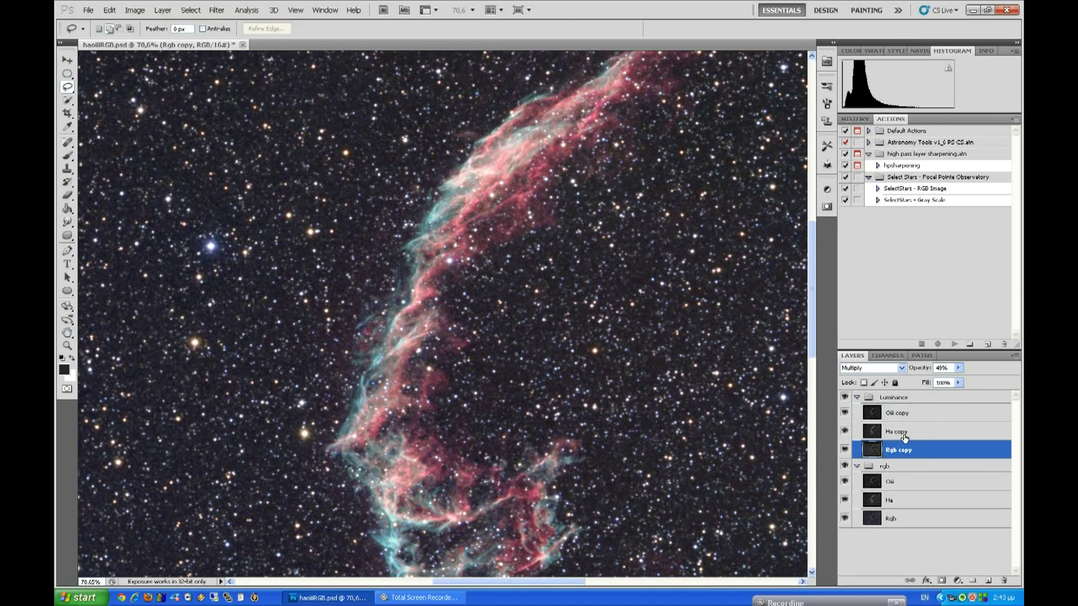
Lower the Ha copy layer's opacity to 30% in the Luminance group
click(904, 438)
click(959, 368)
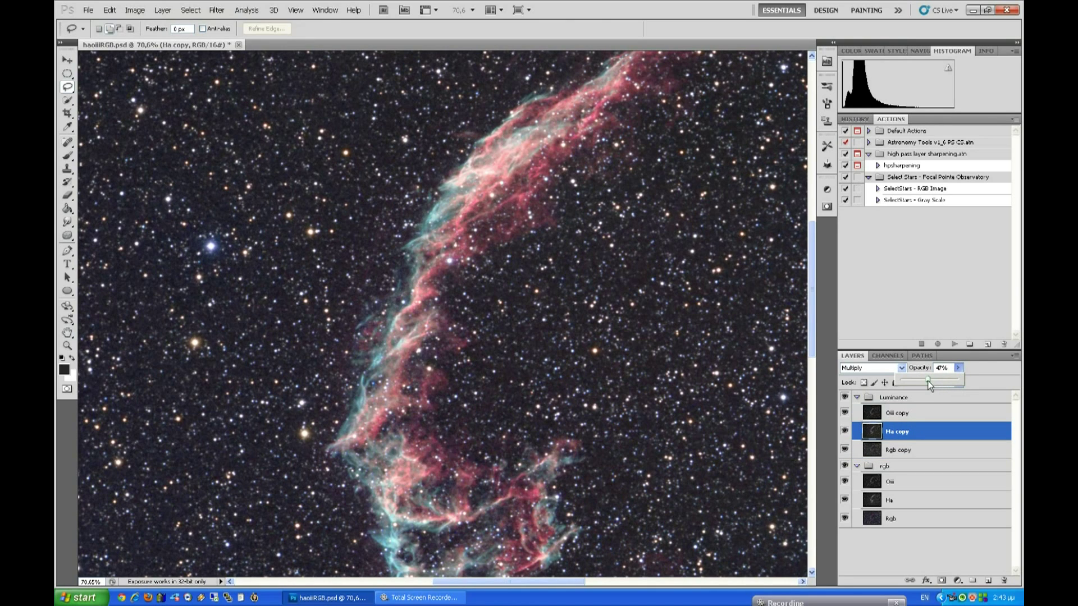
drag(892, 383, 920, 382)
Lower the Oiii copy layer's opacity to 50% in the Luminance group
click(915, 414)
click(959, 368)
drag(925, 380, 904, 383)
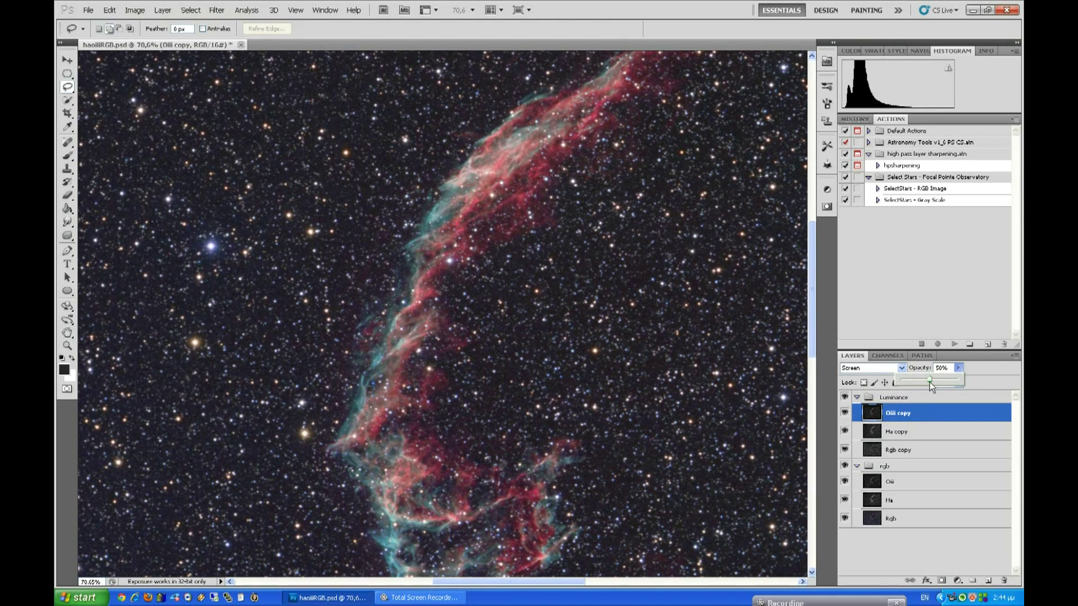
Set the Ha copy layer's opacity to 62% and the Rgb copy layer's opacity to 40%
click(899, 448)
click(907, 432)
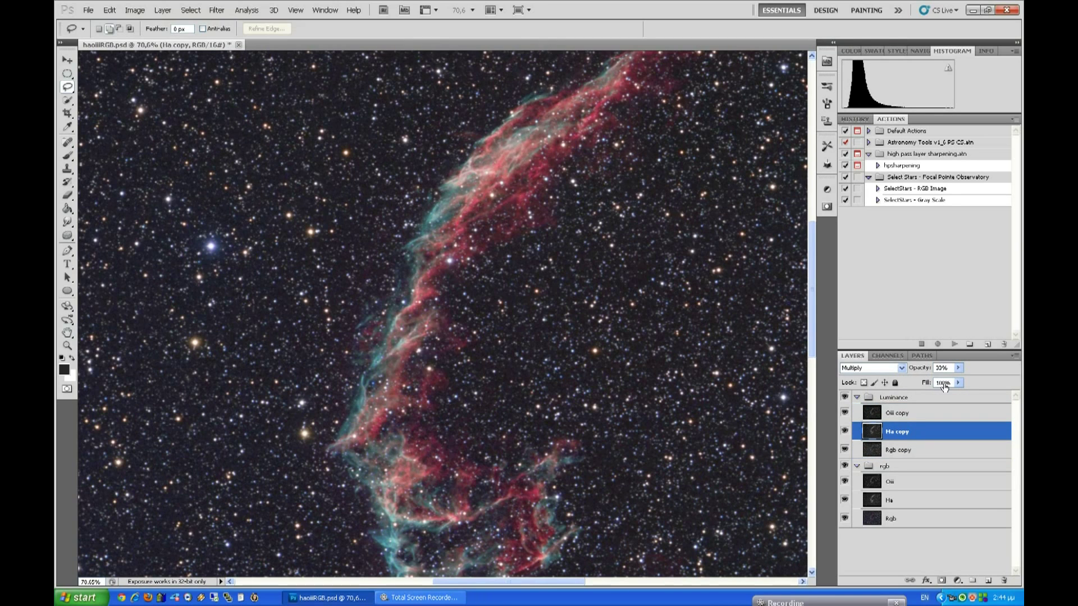
click(959, 368)
mouse_move(984, 382)
mouse_down()
mouse_move(1014, 383)
mouse_move(955, 377)
mouse_move(992, 381)
mouse_up()
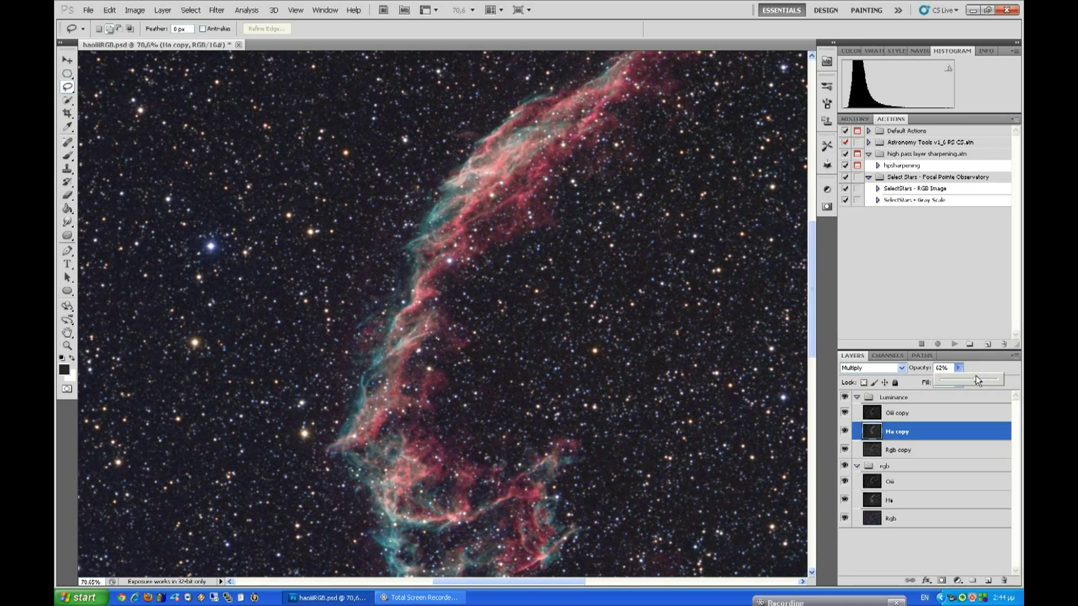
click(912, 450)
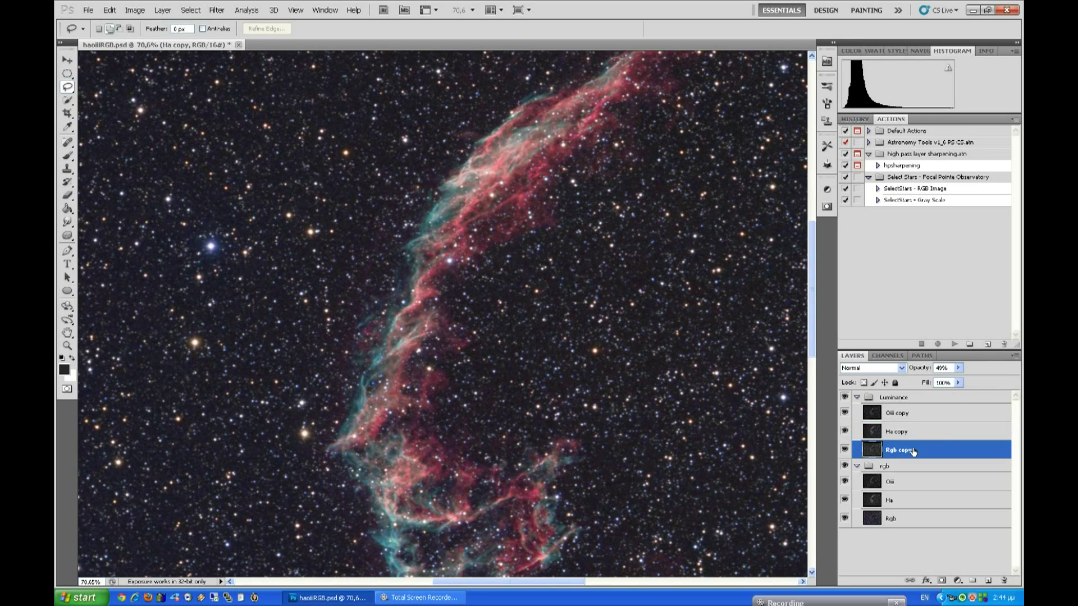
drag(958, 378, 931, 383)
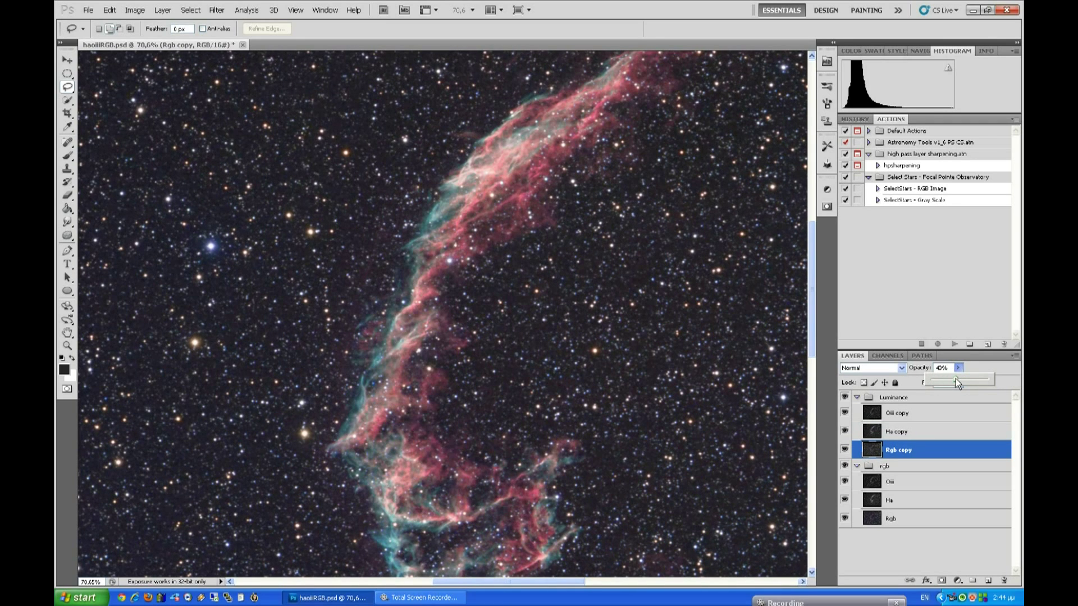
Set the Oiii copy layer's opacity to 44% in the Luminance group
click(918, 411)
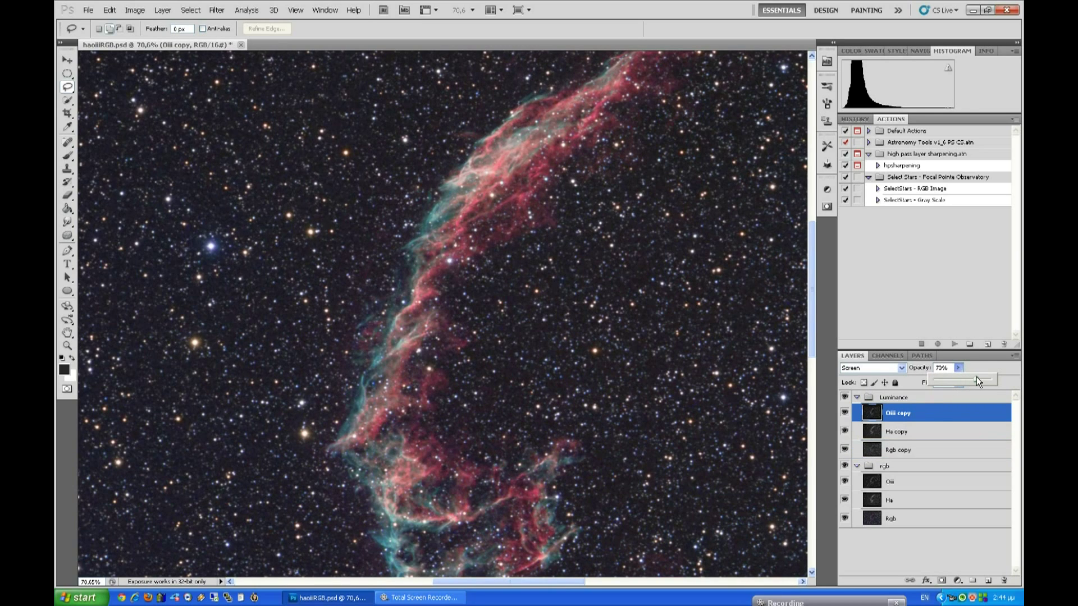
drag(981, 376, 952, 376)
drag(961, 384, 960, 380)
key(ctrl+0)
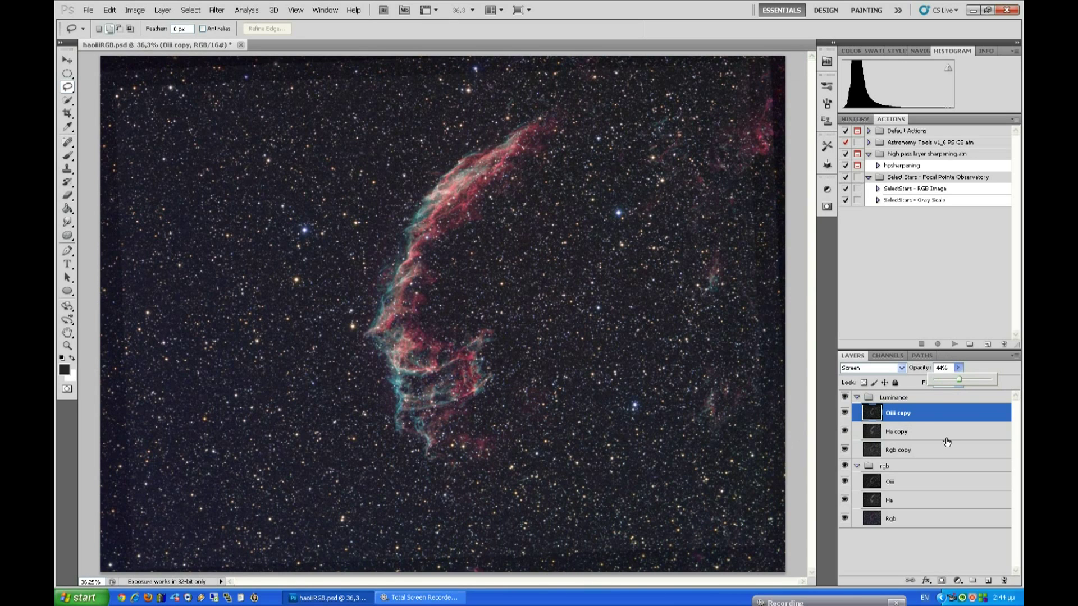
Flatten haoiiiRGB.psd into a single background layer
right_click(926, 413)
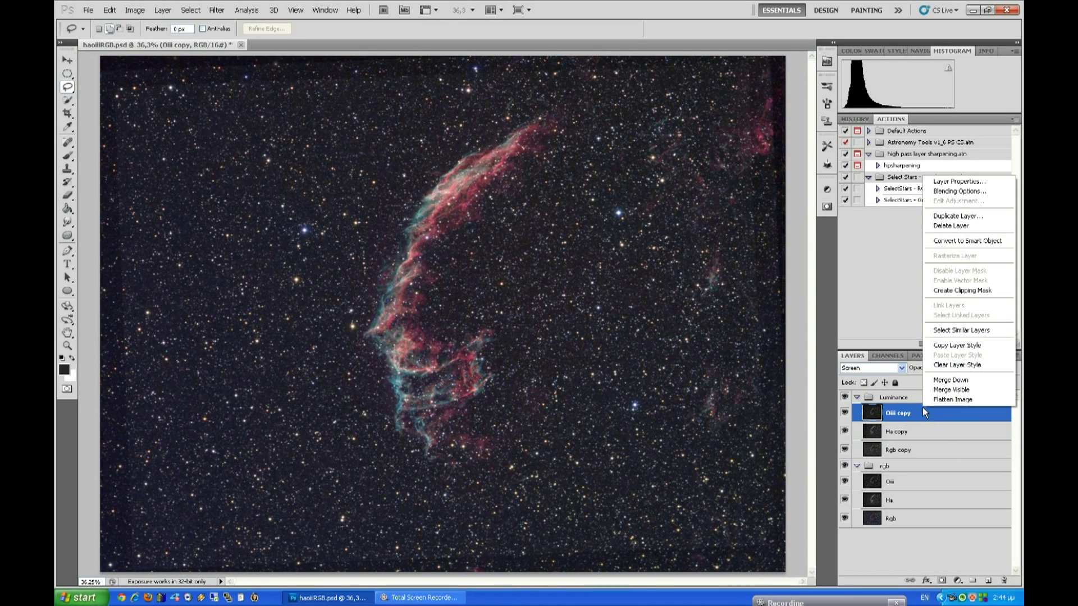
click(963, 399)
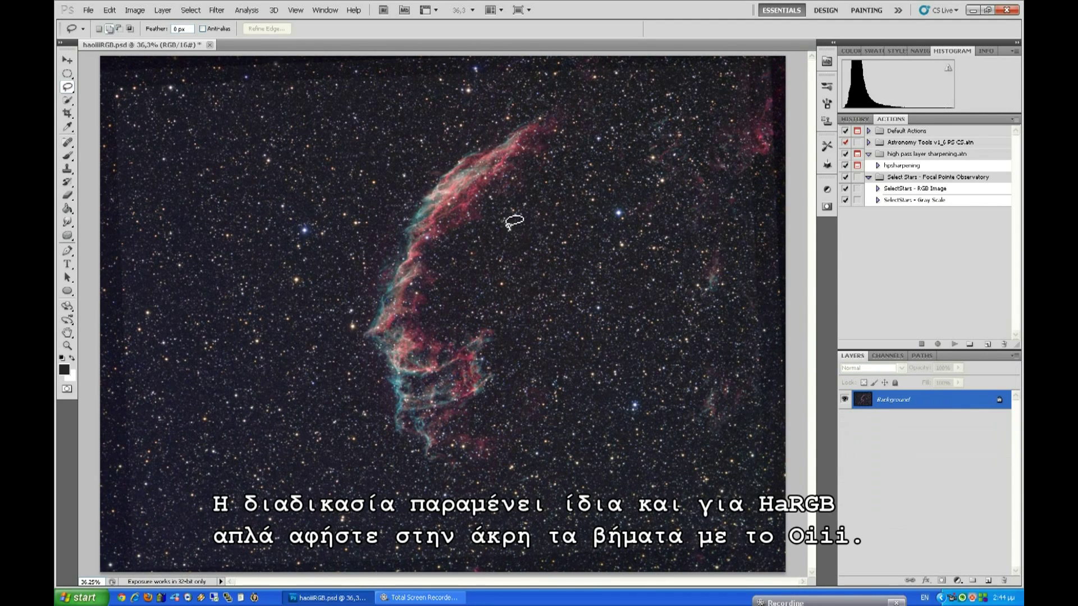
scroll(359, 217, up, 3)
scroll(686, 225, down, 3)
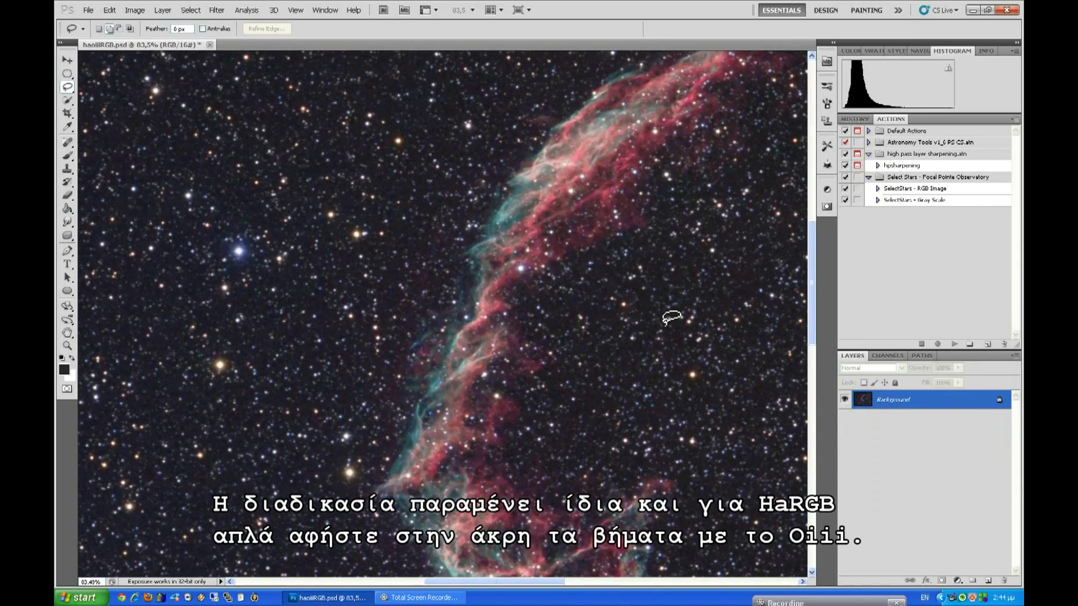